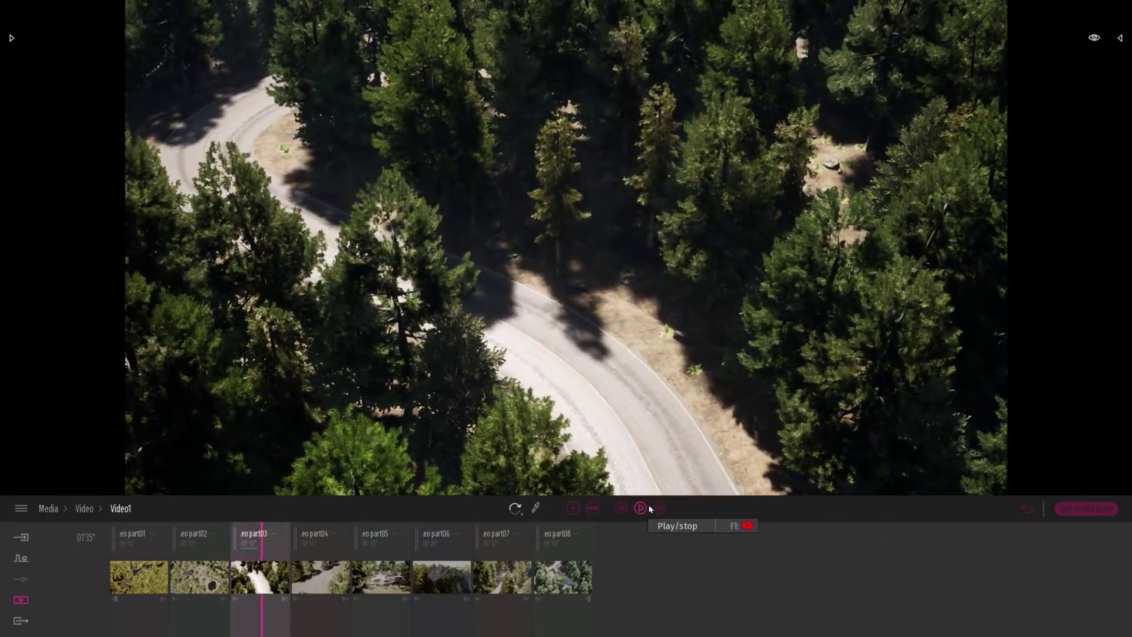
Step: Stop the Video1 preview and leave its editor for the Media video list
left_click(648, 509)
left_click(1070, 509)
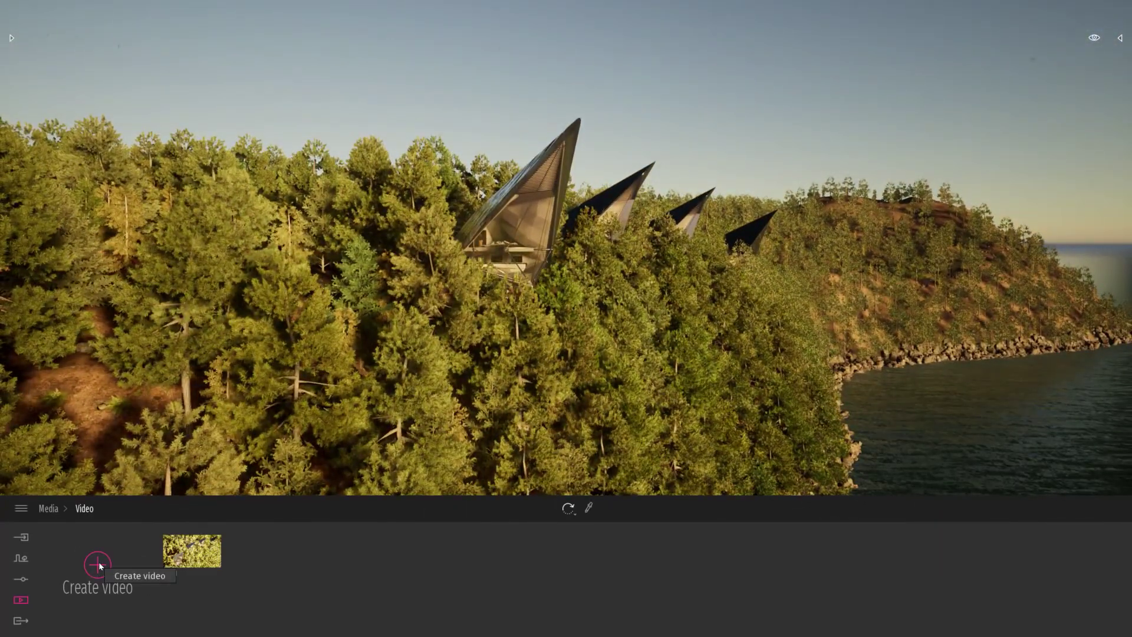
Step: Create Video5 with a second camera keyframe past the forest cabins, and preview the flyover
left_click(98, 564)
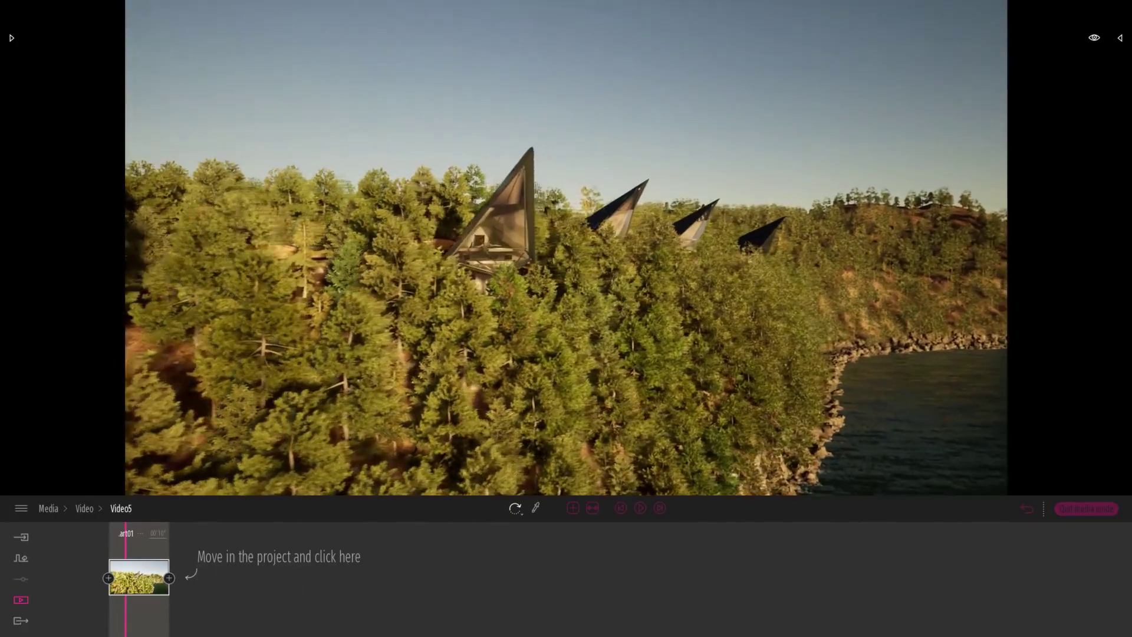
left_click(170, 578)
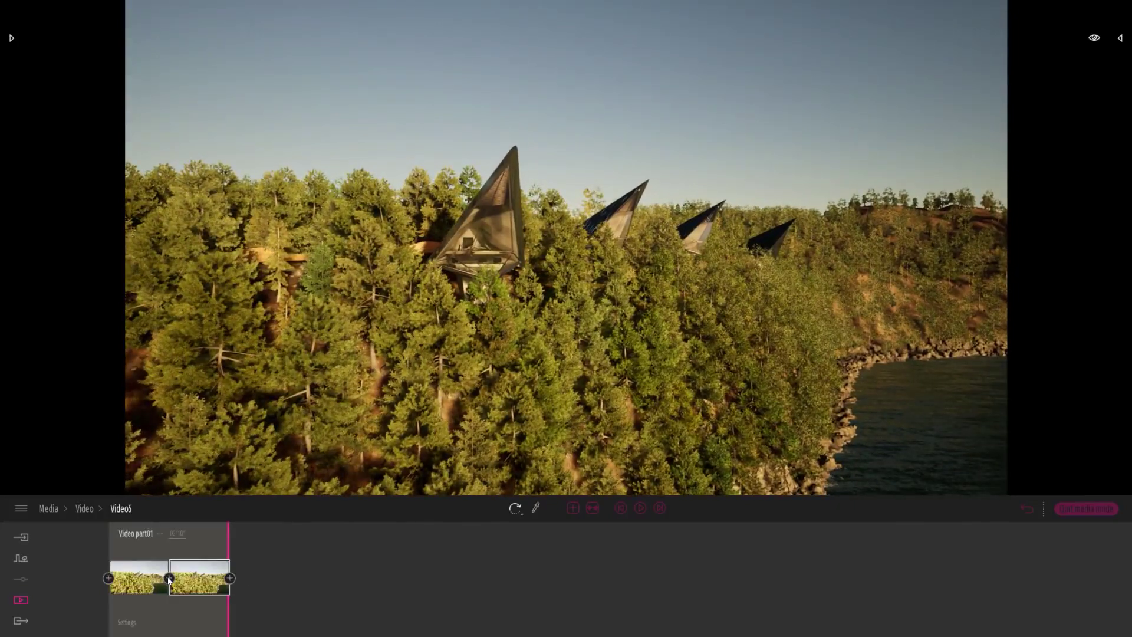
left_click(160, 574)
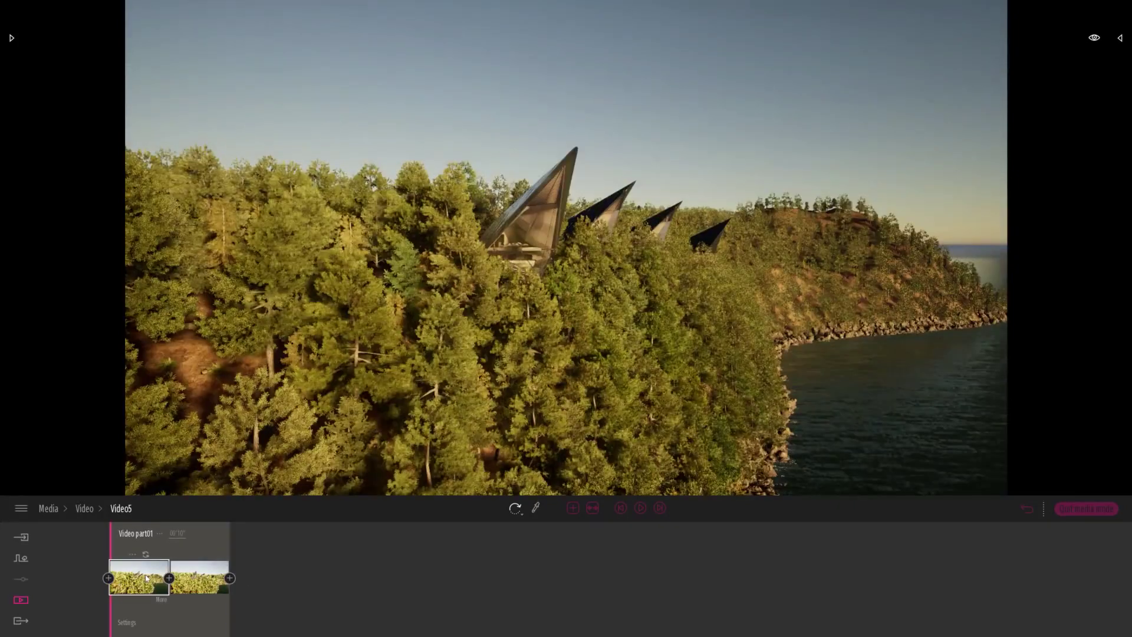
left_click(639, 508)
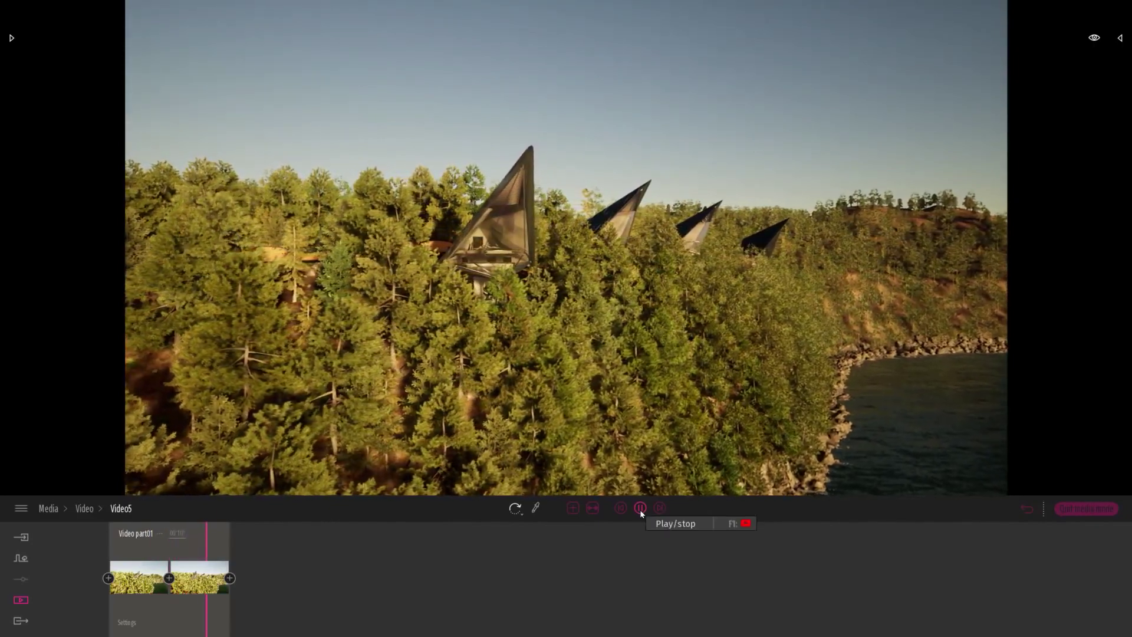
left_click(640, 509)
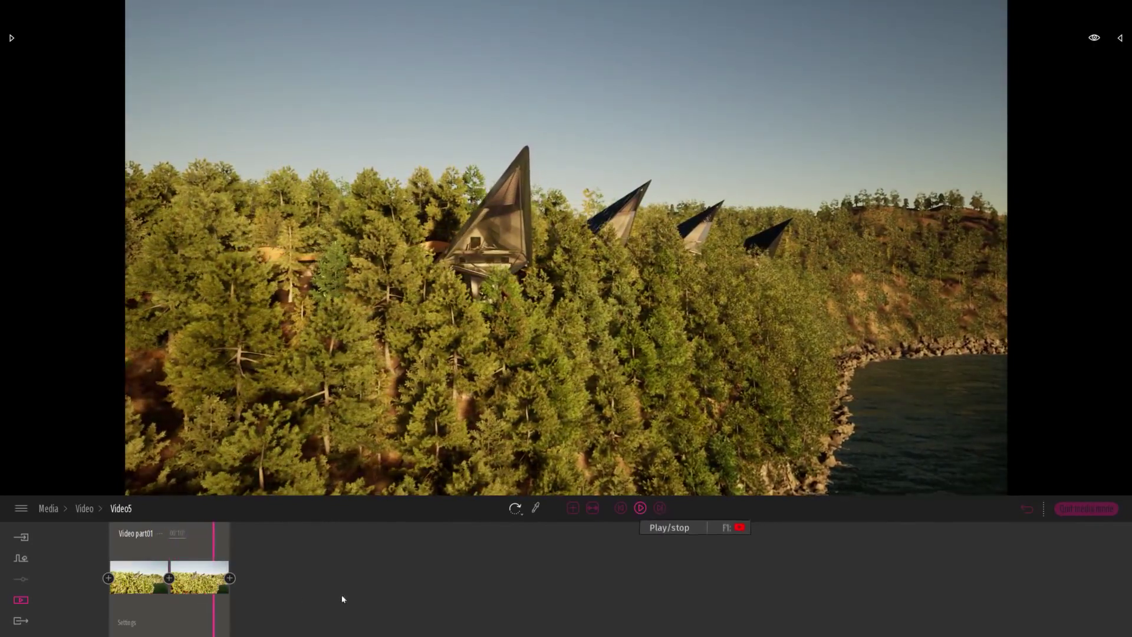
left_click(140, 579)
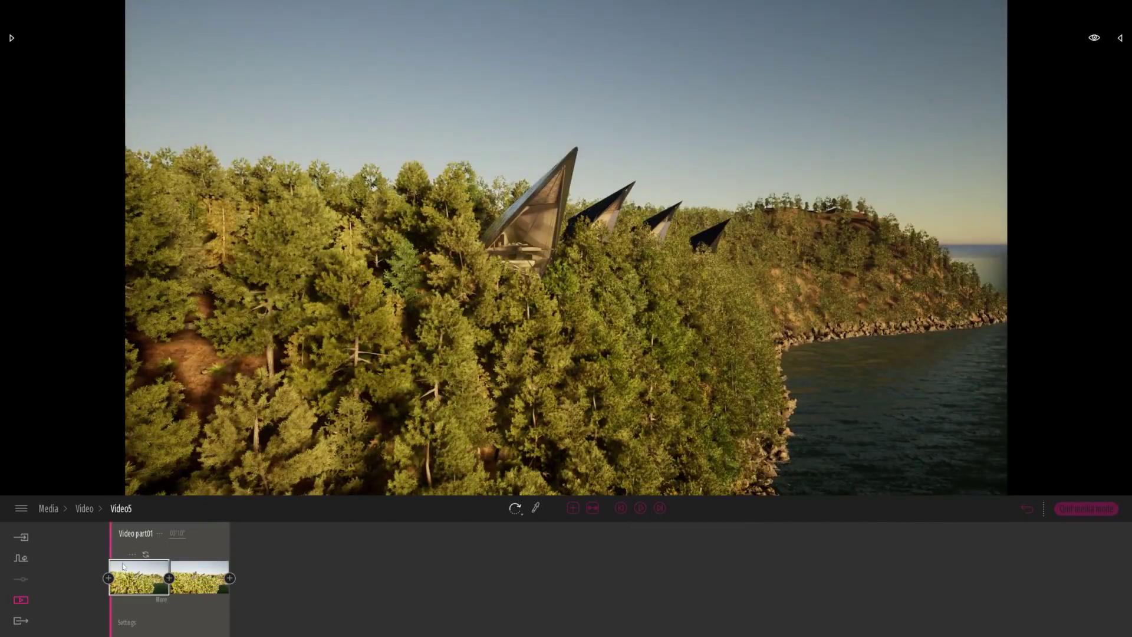
Step: Narrow Video5's camera field of view to about 30 in the Camera settings
left_click(128, 624)
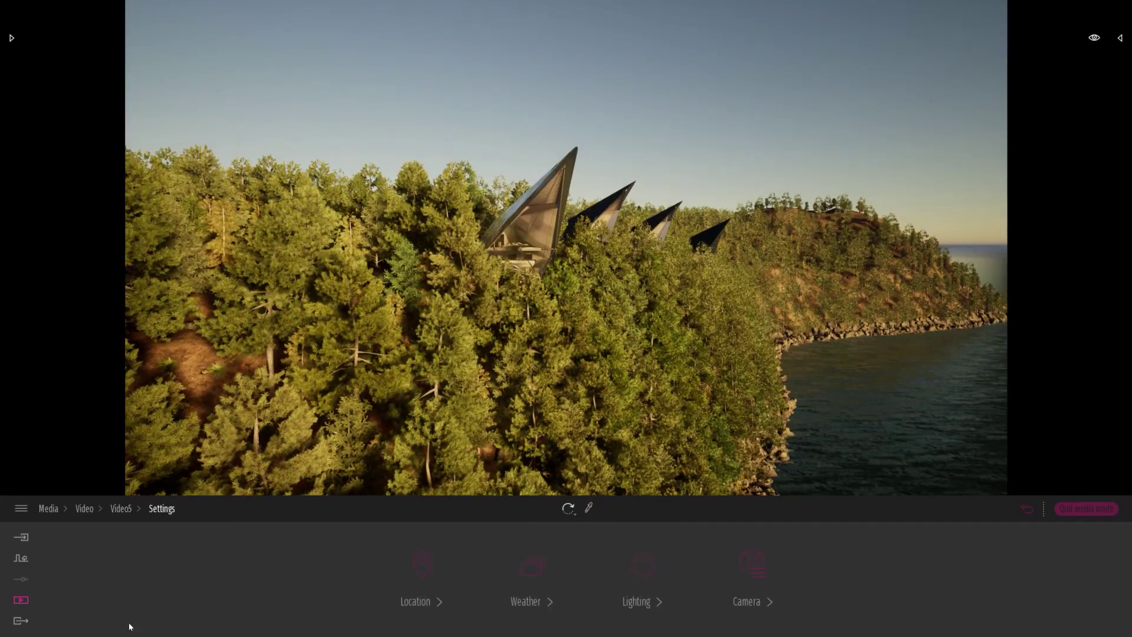
left_click(748, 566)
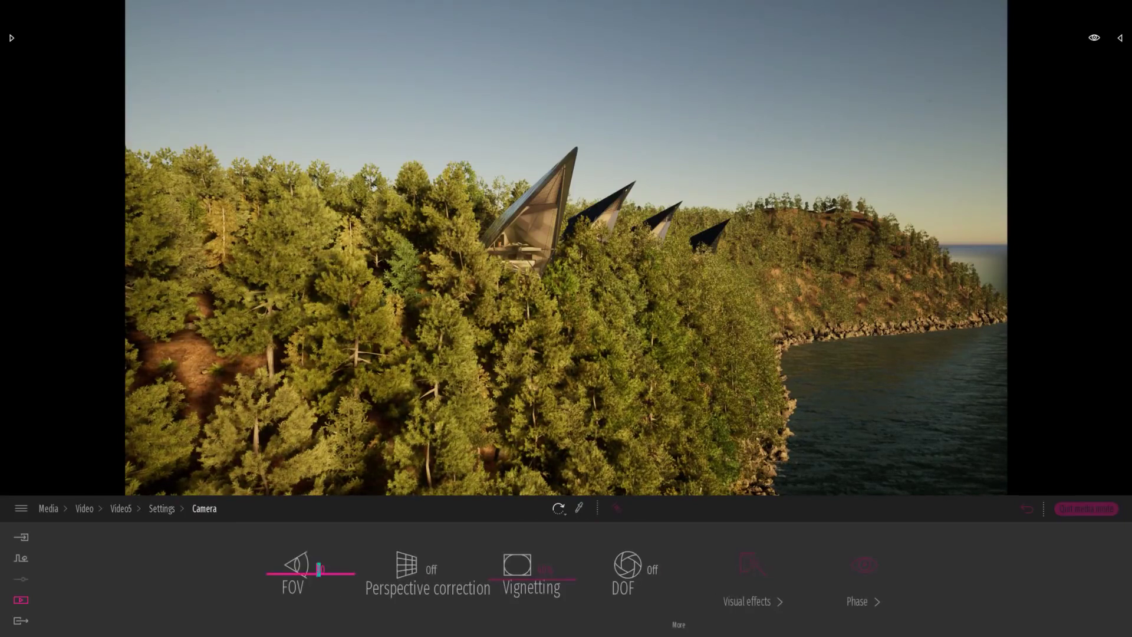
left_click(296, 571)
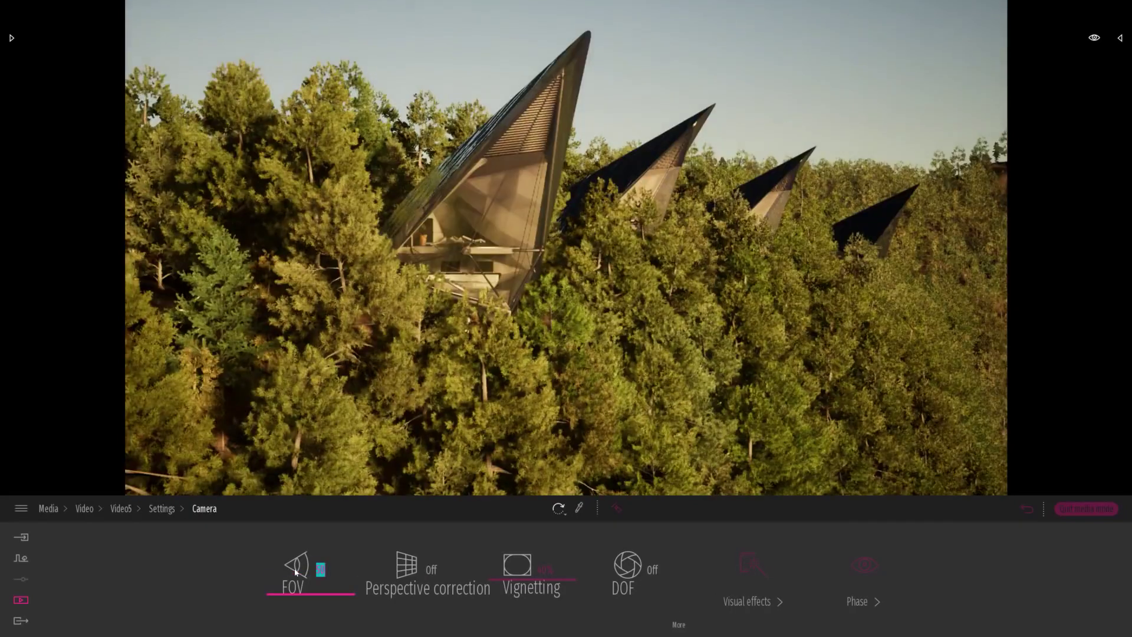
left_click(173, 514)
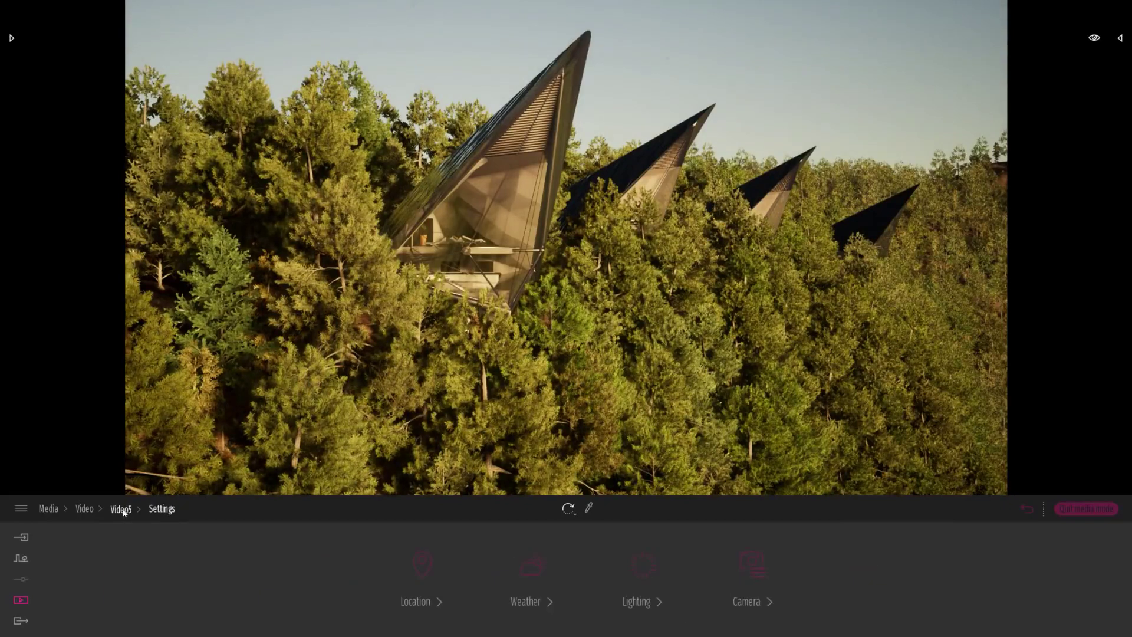
left_click(122, 510)
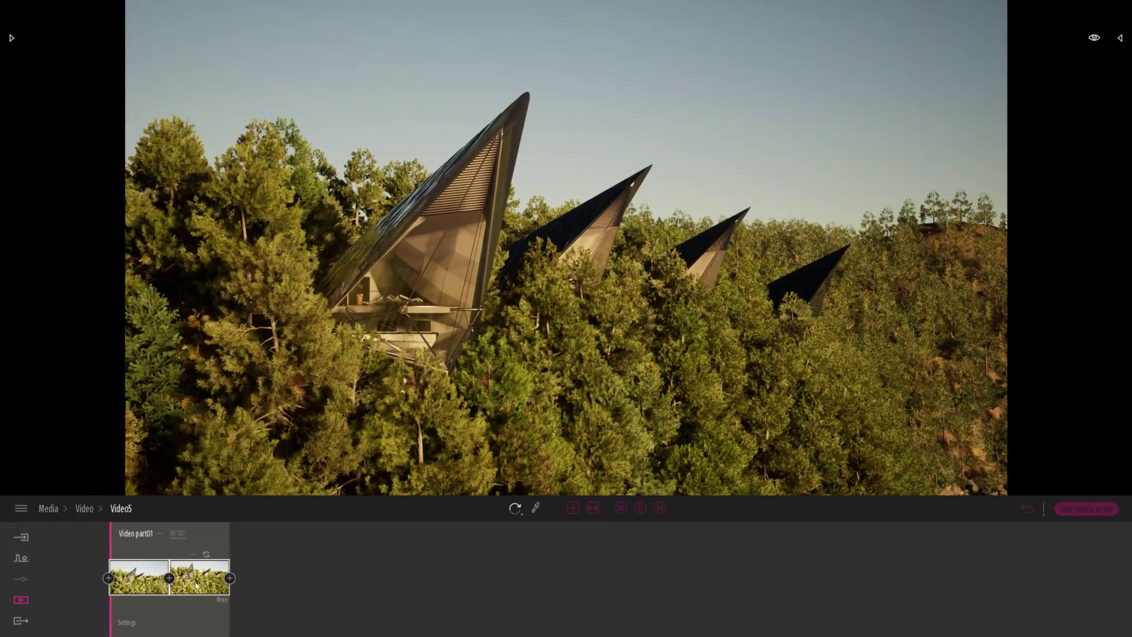
Step: Review part01's two keyframes and add a third overhead keyframe above the boardwalk
left_click_drag(128, 605, 270, 610)
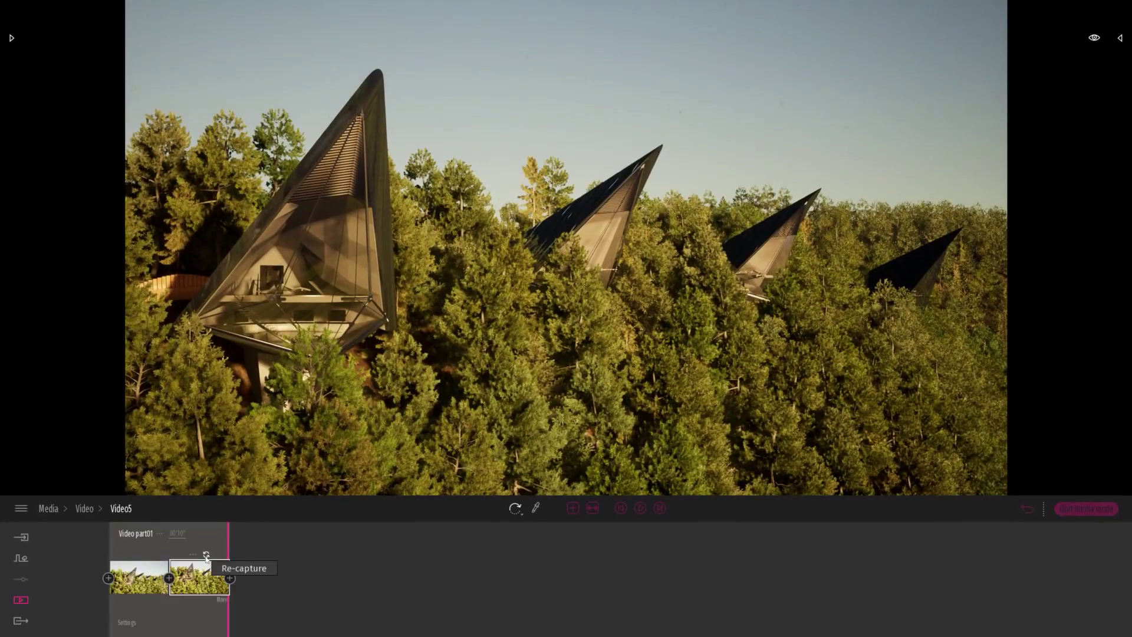
left_click(140, 581)
left_click_drag(128, 604, 254, 603)
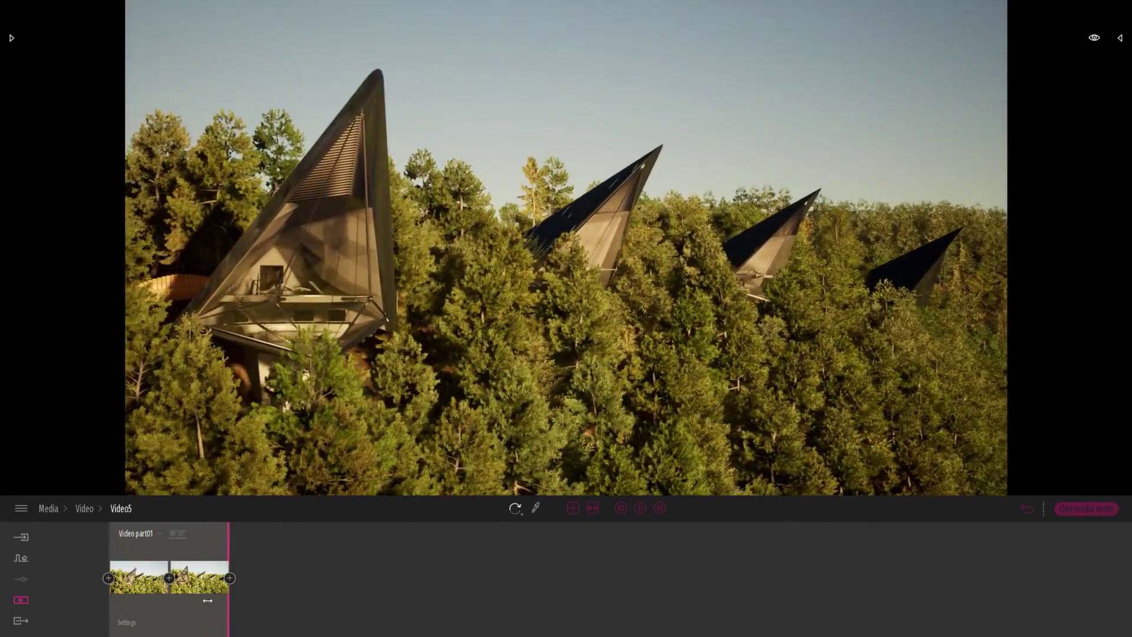
left_click(201, 581)
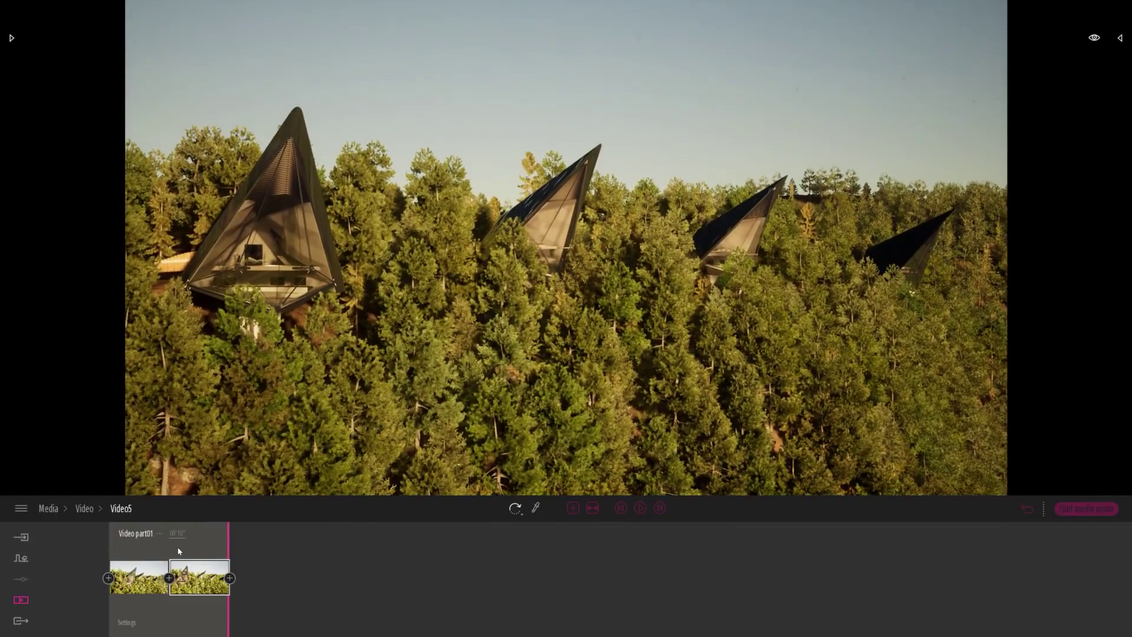
left_click(229, 578)
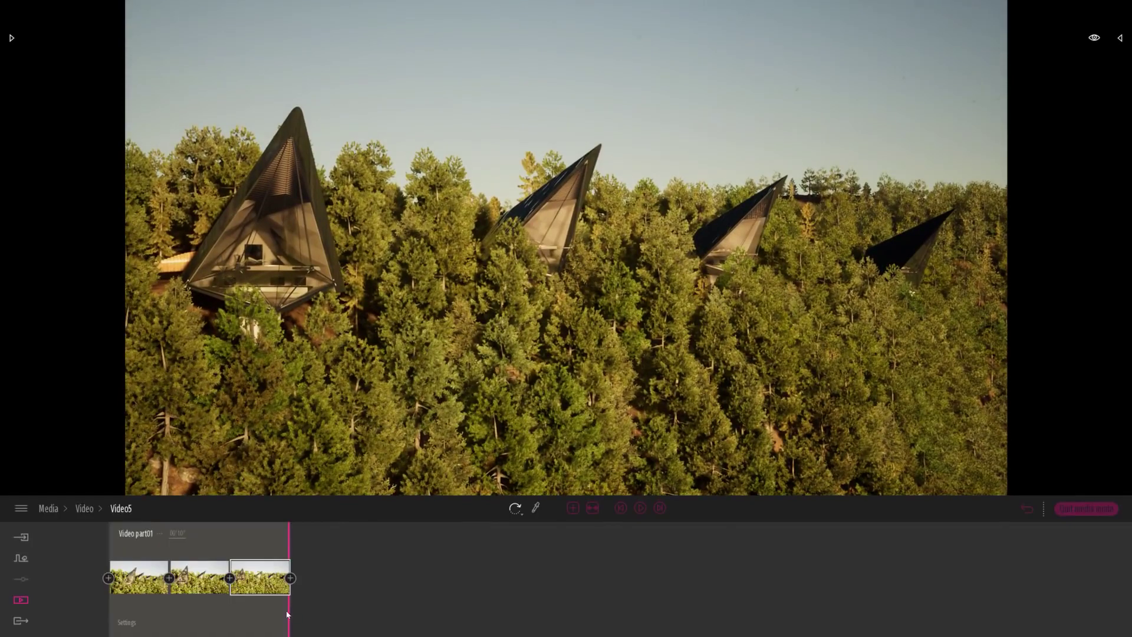
mouse_move(287, 614)
left_mouse_down()
mouse_move(121, 602)
mouse_move(296, 597)
left_mouse_up()
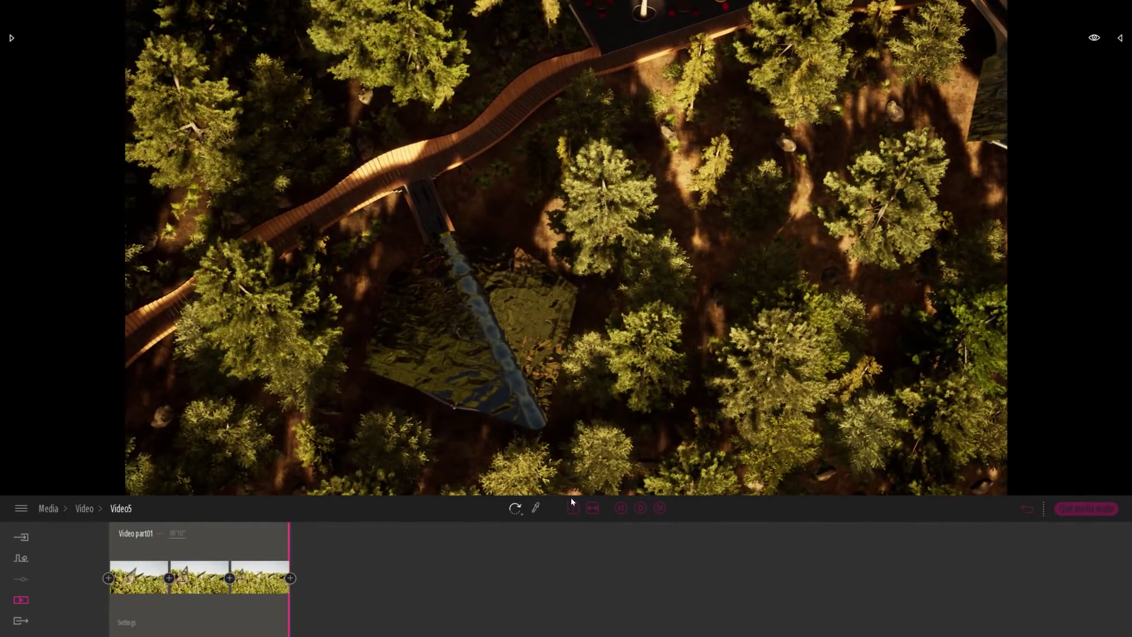
Step: Add Video part02 with a second overhead keyframe above the boardwalk and cabin roof
left_click(572, 509)
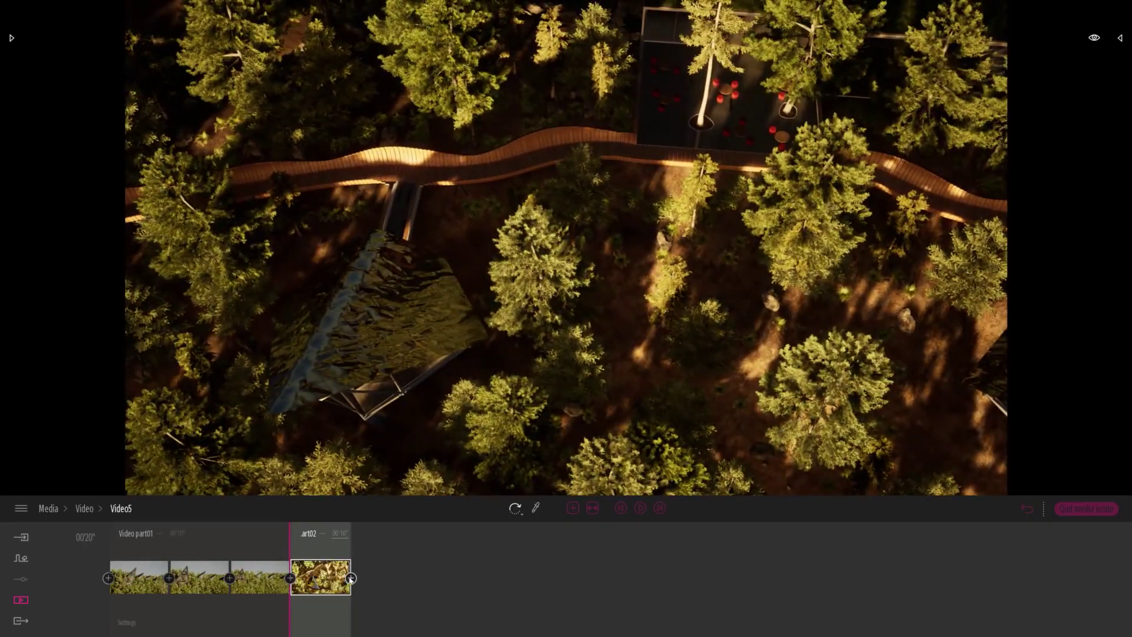
left_click(351, 579)
left_click_drag(308, 610, 320, 589)
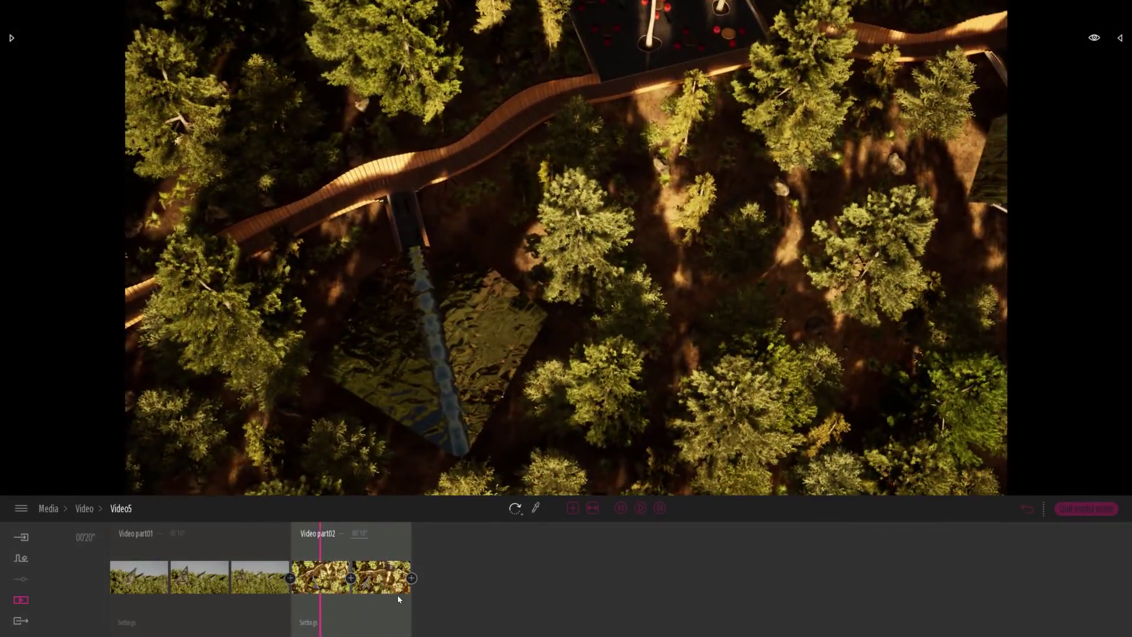
Step: Collapse the parts, set part01's transition to Cut, and move part02 ahead of part01
left_click(595, 511)
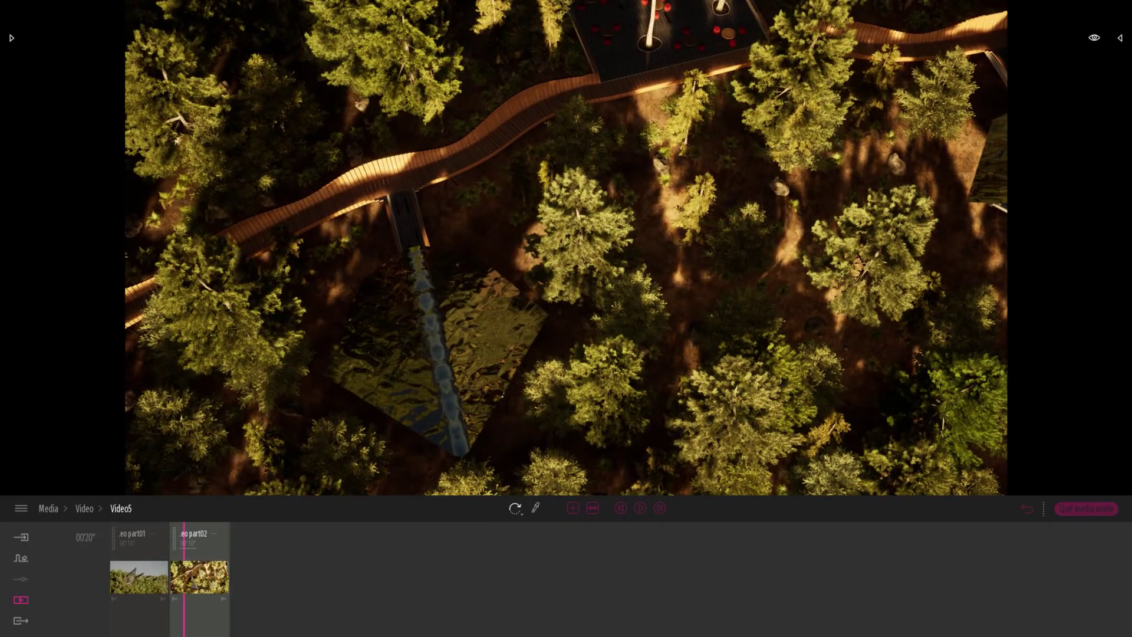
mouse_move(185, 557)
left_mouse_down()
mouse_move(111, 557)
mouse_move(196, 558)
left_mouse_up()
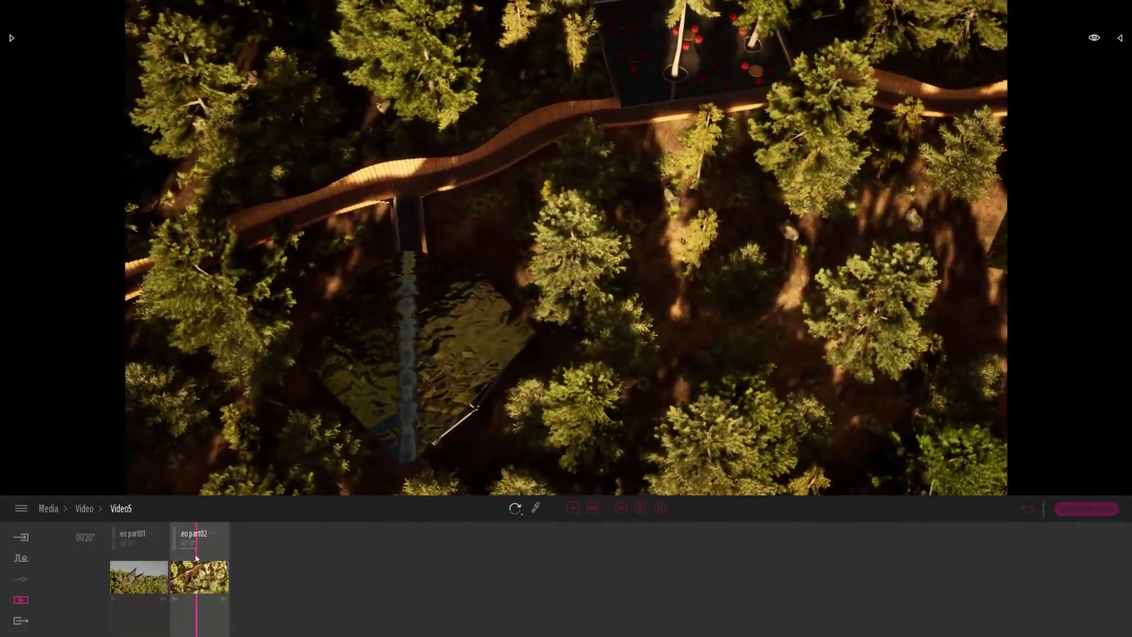
left_click(177, 599)
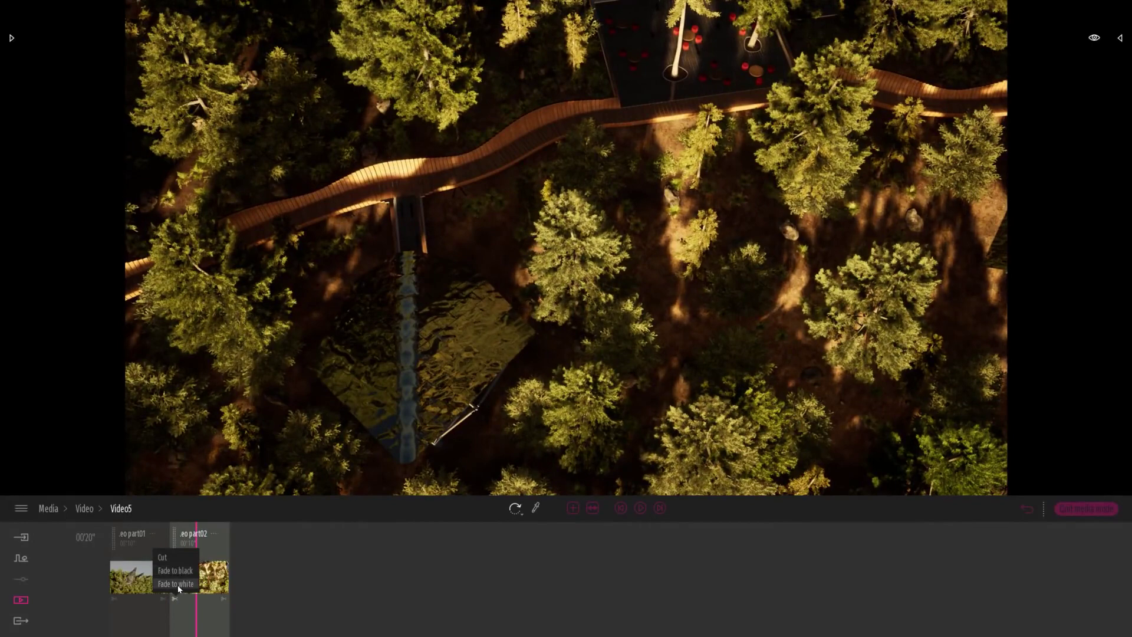
left_click(112, 599)
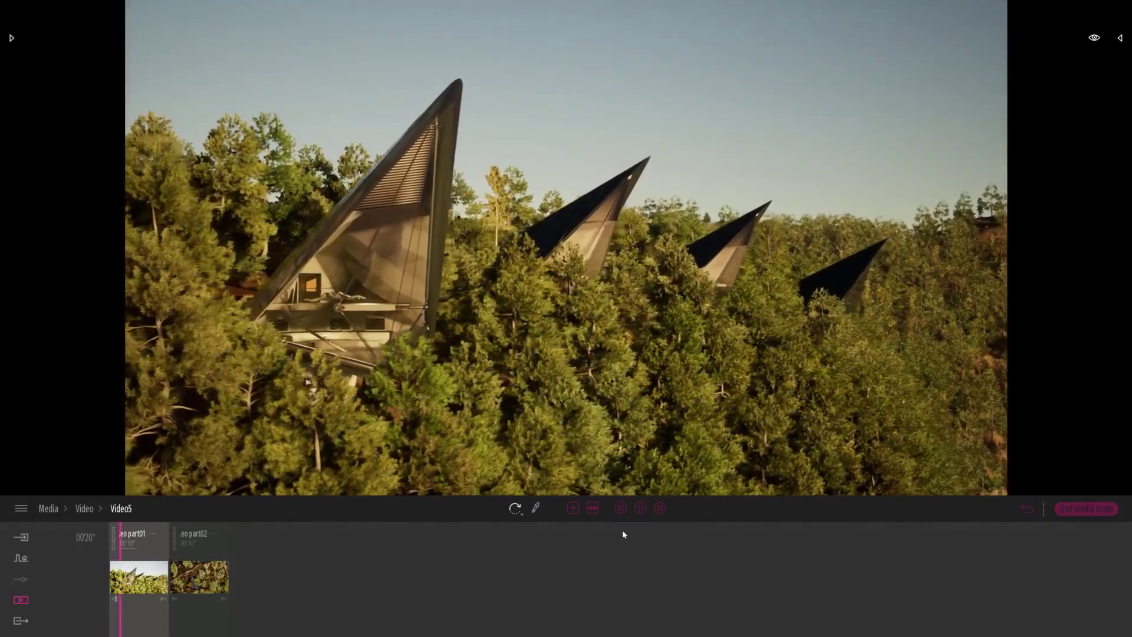
left_click(641, 508)
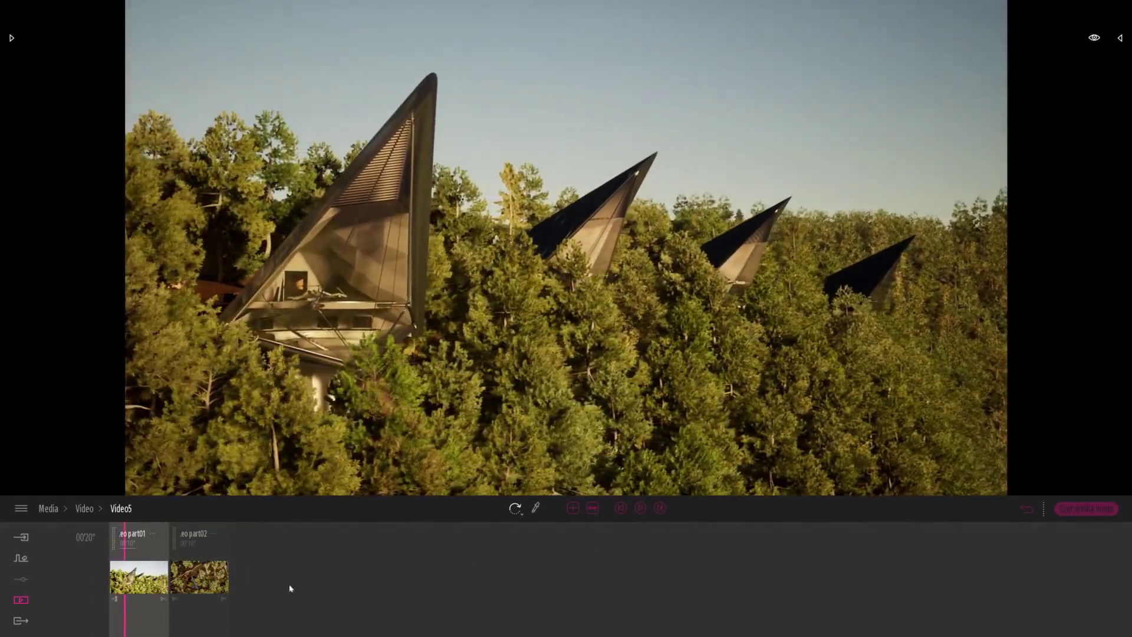
left_click(115, 599)
left_click(113, 558)
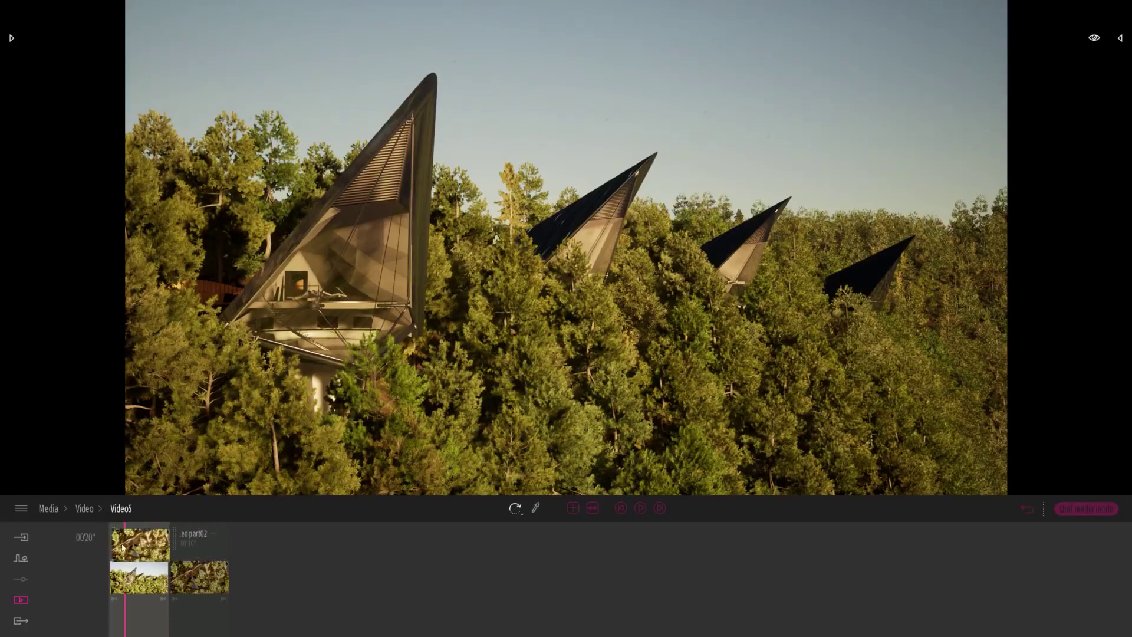
left_click_drag(123, 547, 124, 554)
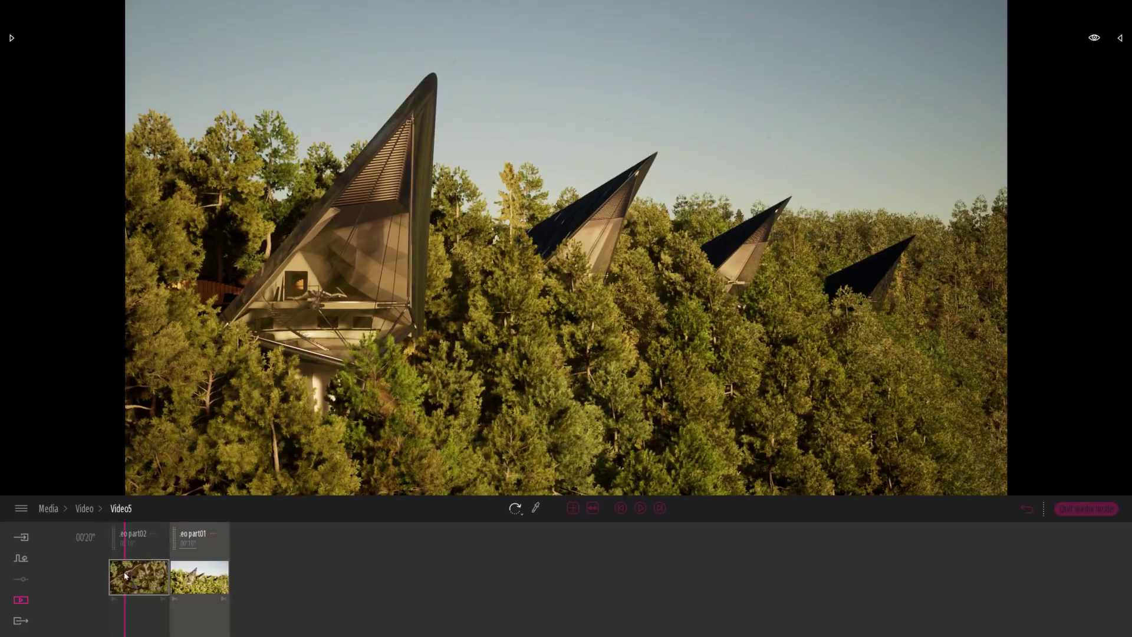
left_click_drag(116, 612, 145, 610)
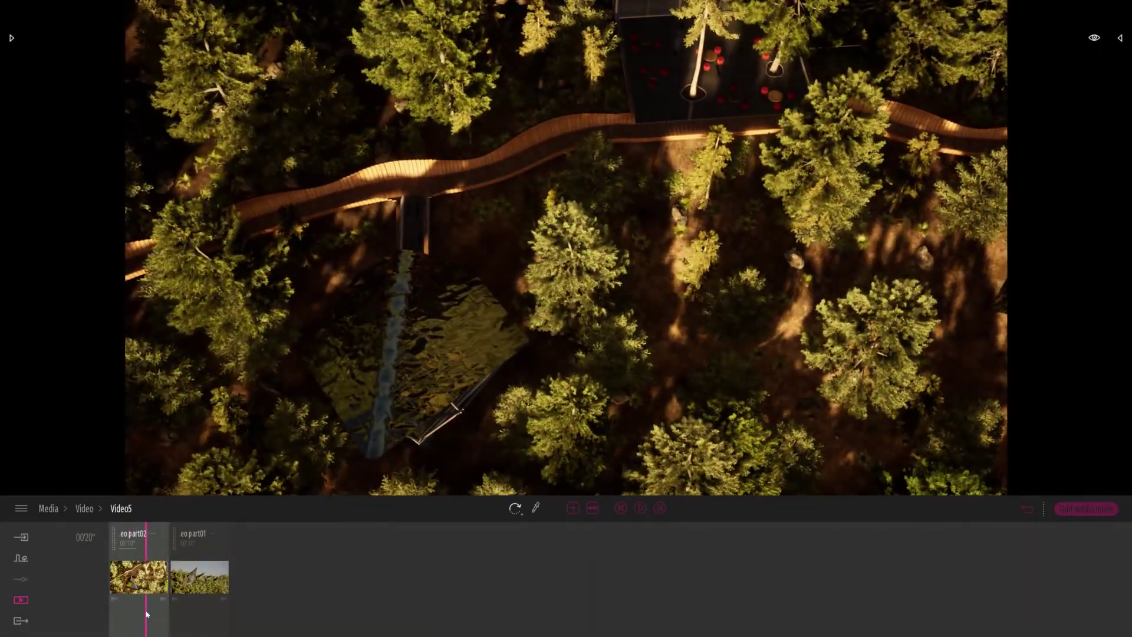
Step: Expand Video part02 and preview its camera move between keyframes
left_click(152, 534)
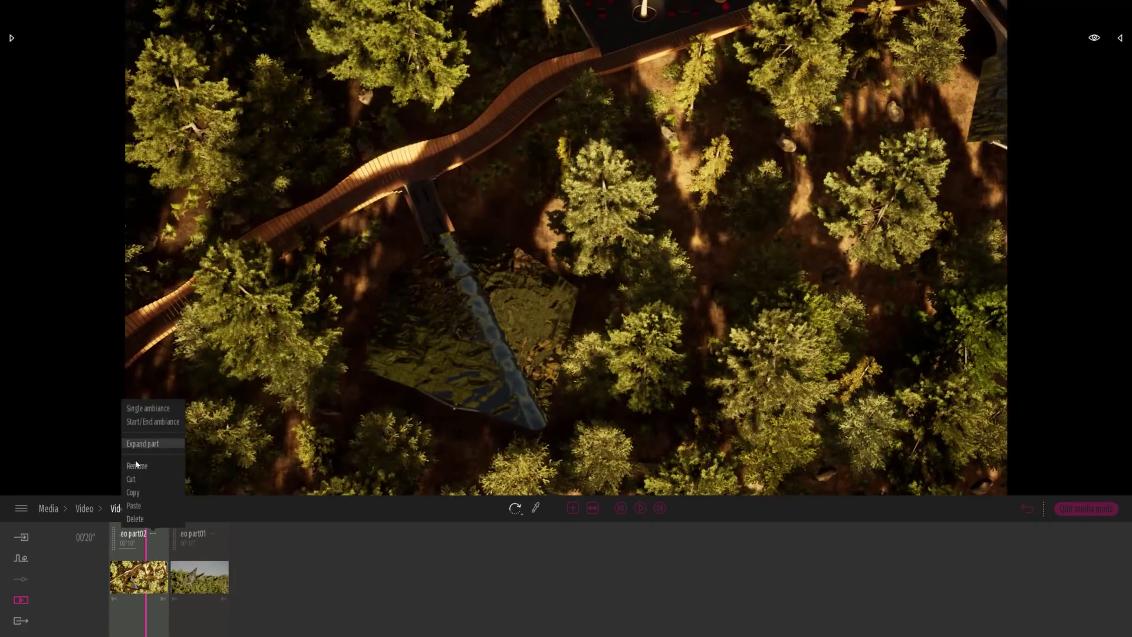
left_click(143, 443)
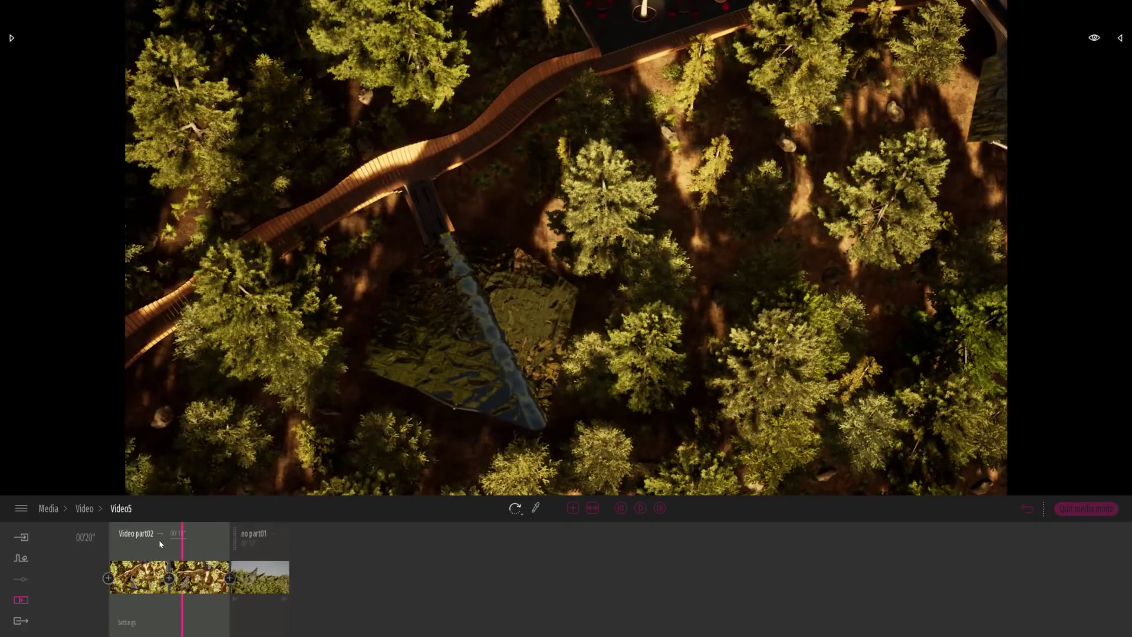
left_click(189, 584)
left_click_drag(177, 609, 153, 609)
Step: Change part02's day time from 19:53 to 12:13, then review the Video5 clips
left_click(126, 623)
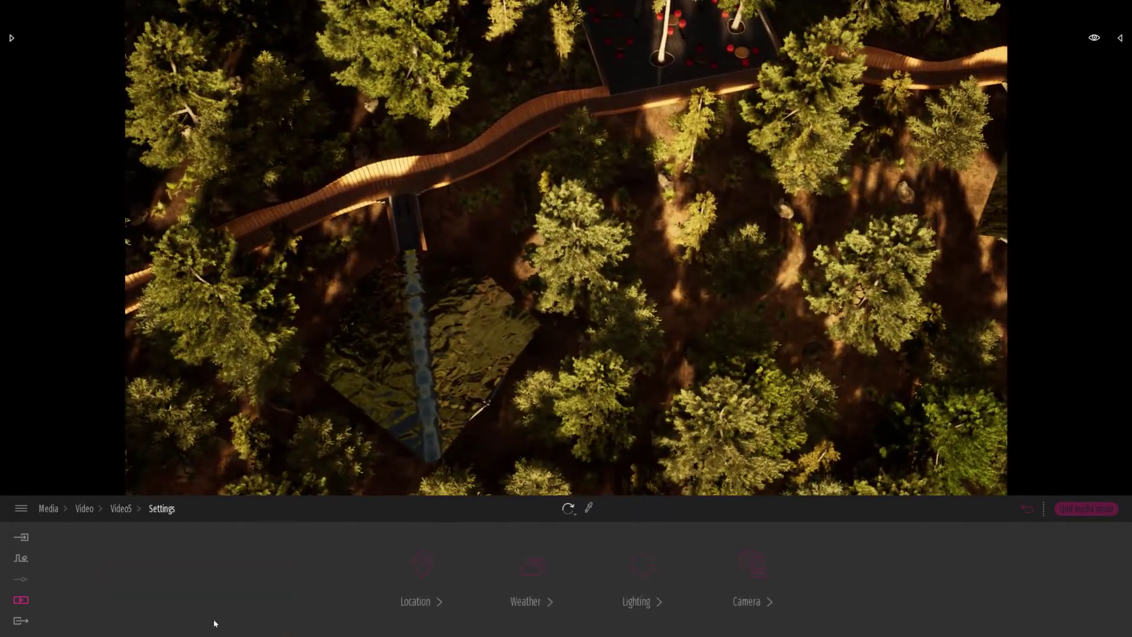
left_click(422, 566)
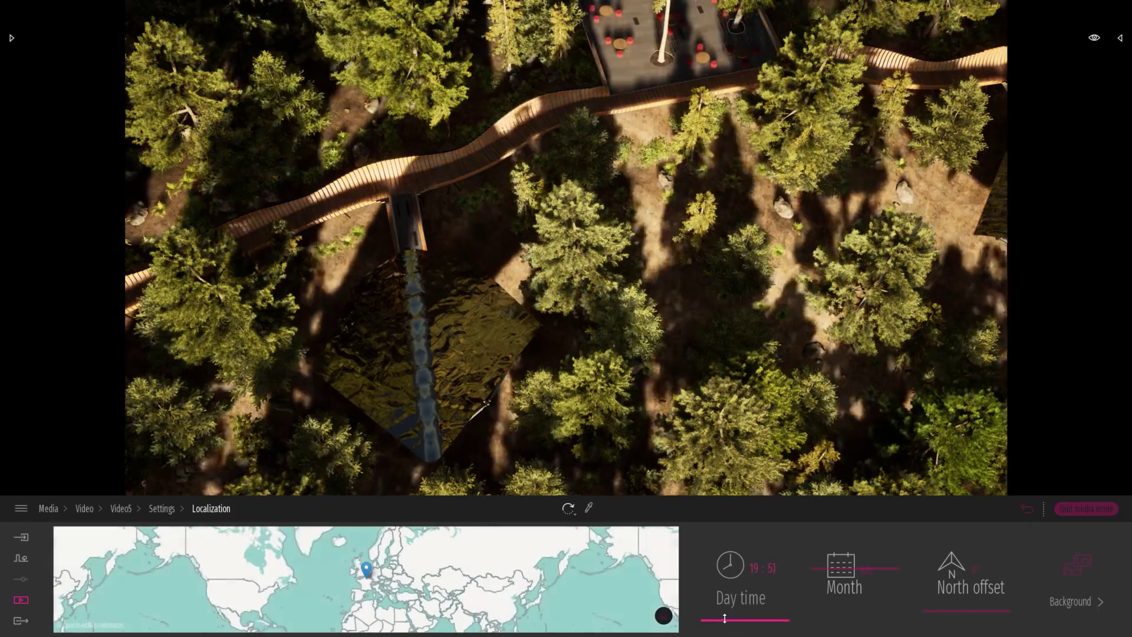
left_click_drag(725, 618, 727, 607)
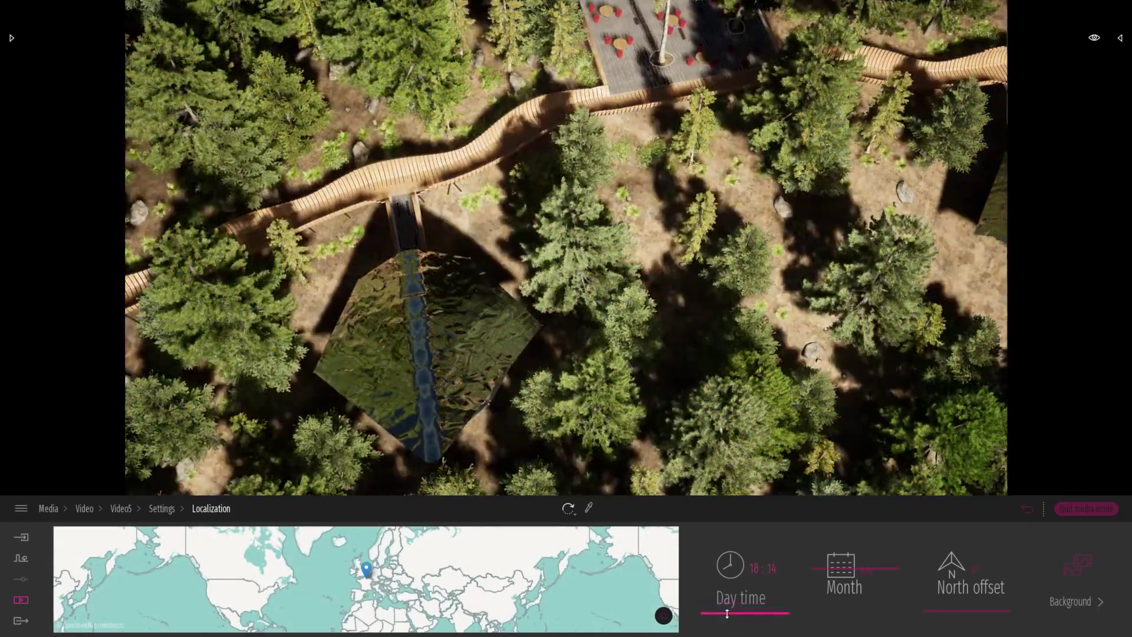
left_click(122, 509)
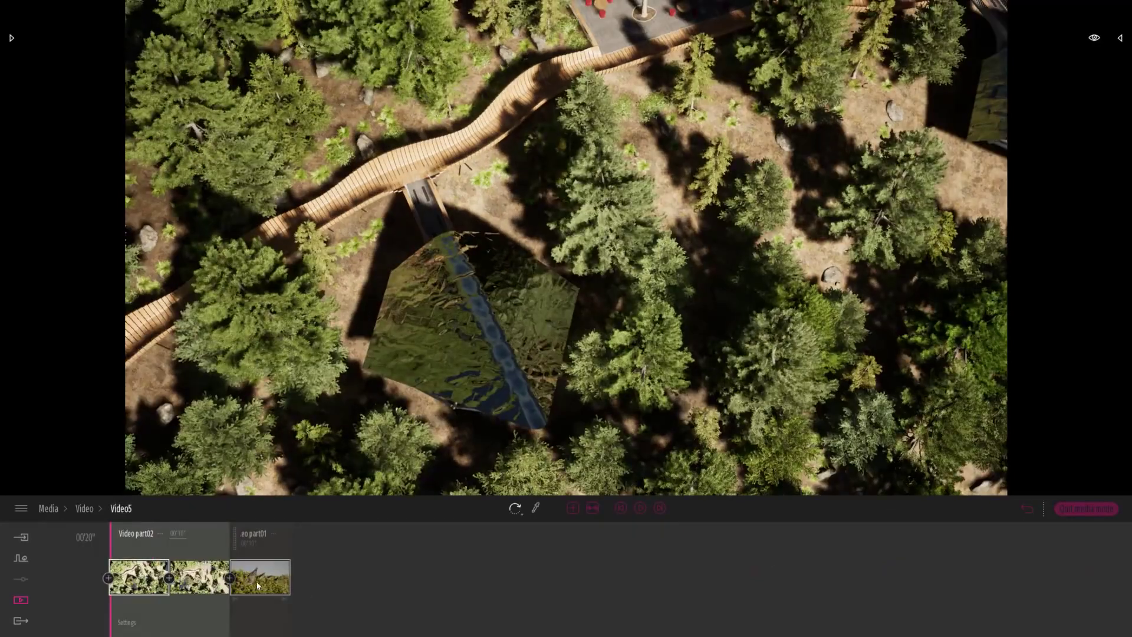
left_click(258, 585)
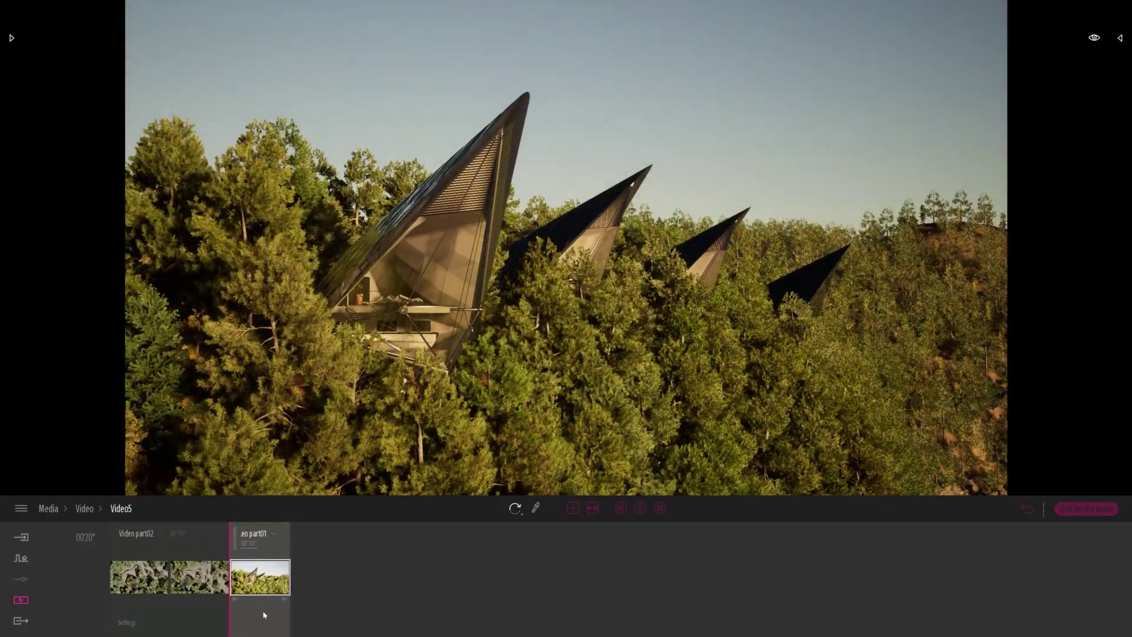
left_click(140, 580)
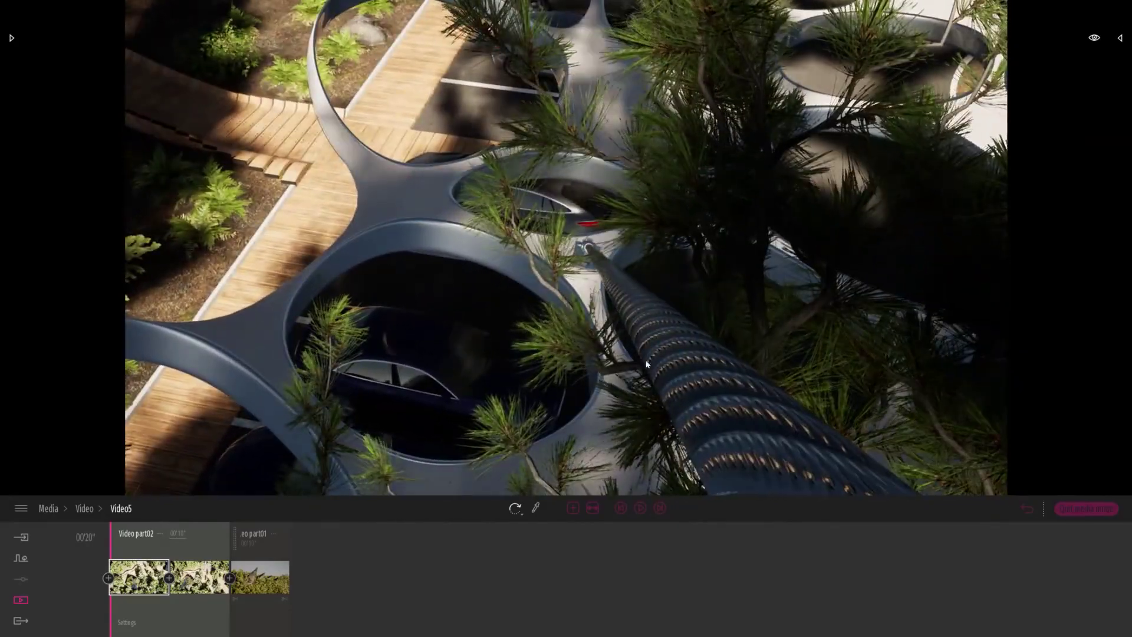
Step: Add Video part03 and shift its day time from 17:56 to 12:57
left_click(573, 508)
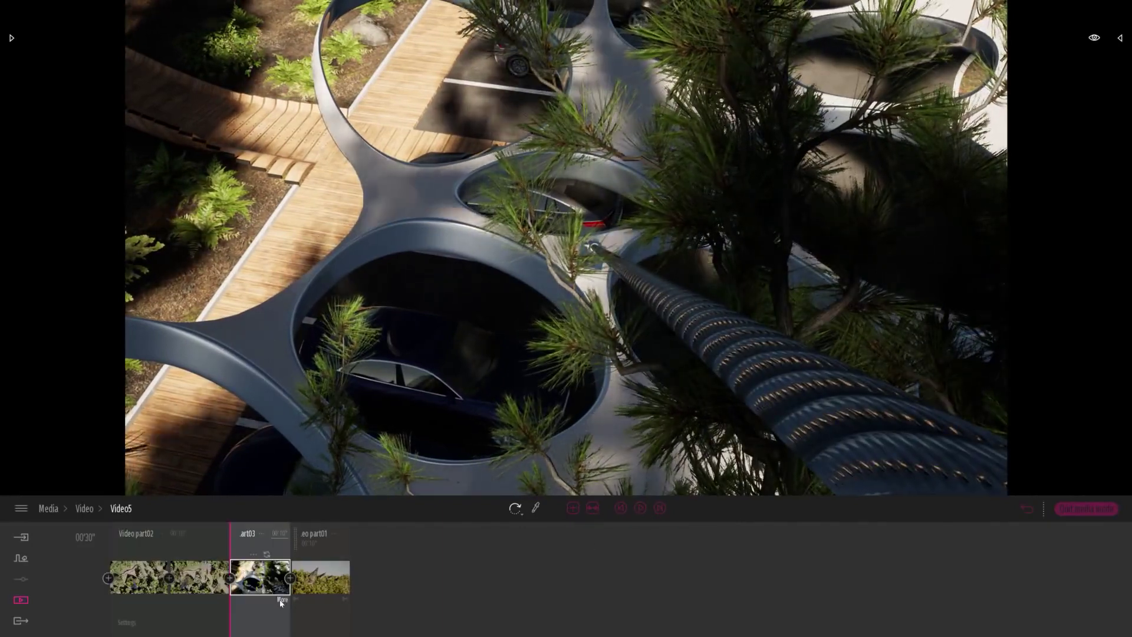
left_click(281, 600)
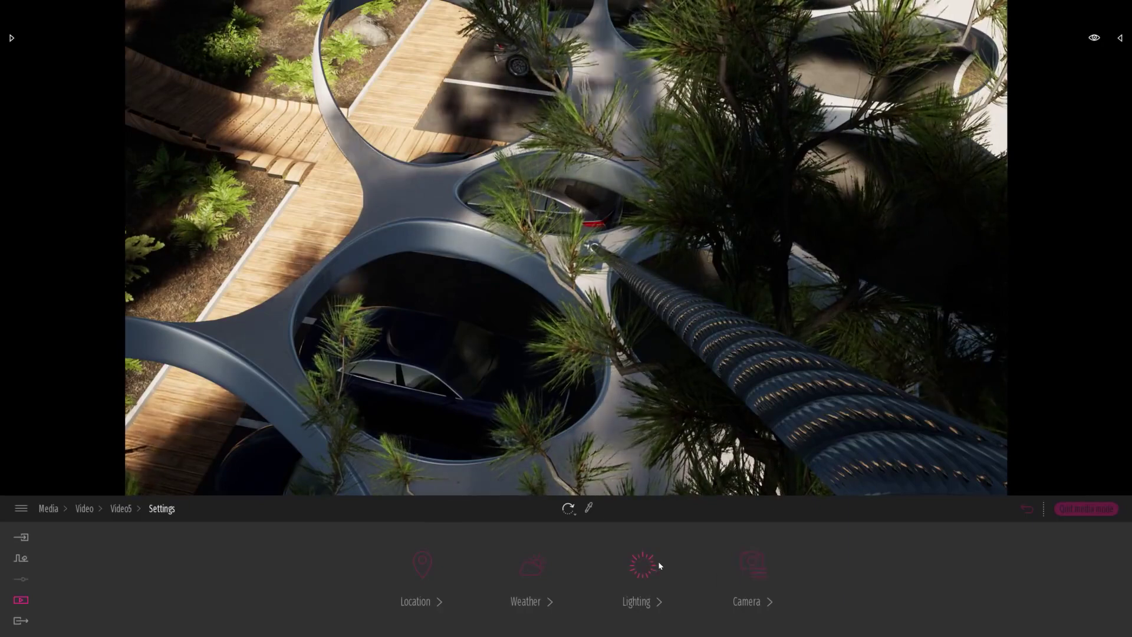
left_click(422, 564)
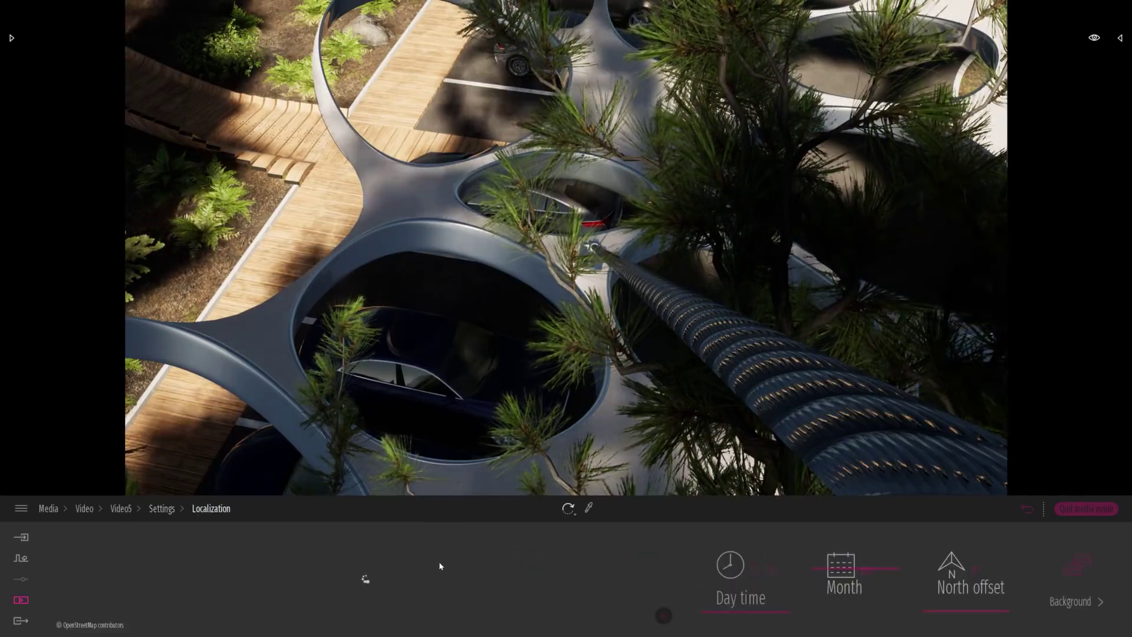
left_click_drag(731, 620, 742, 573)
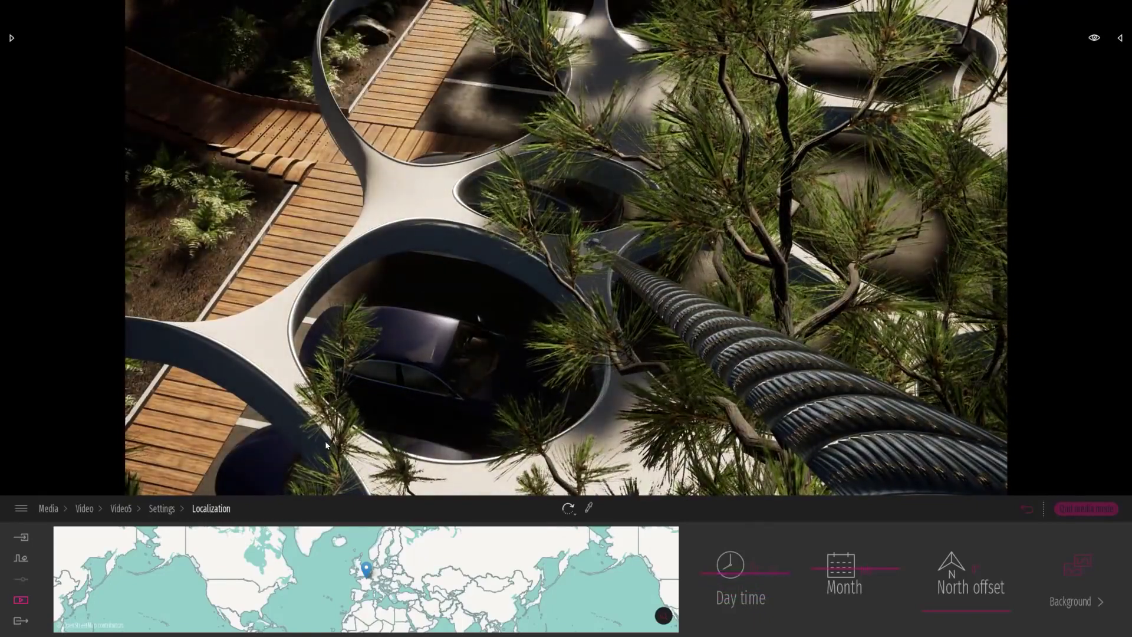
Step: Open the Lighting settings, then move the Suv 03 car up into the upper parking bay
left_click(161, 508)
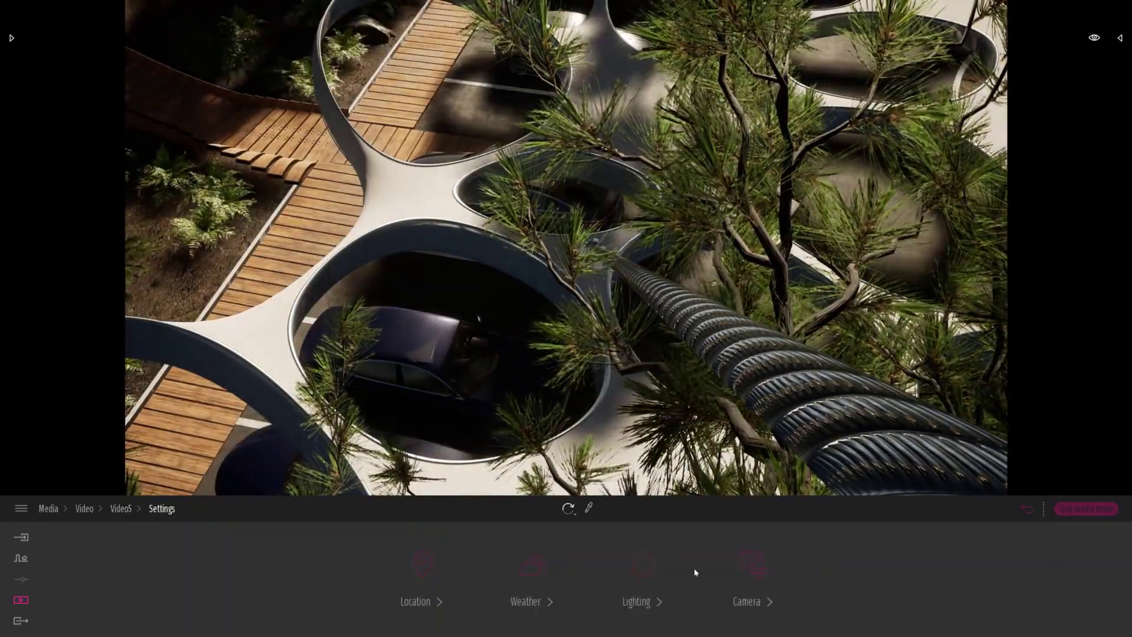
left_click(643, 564)
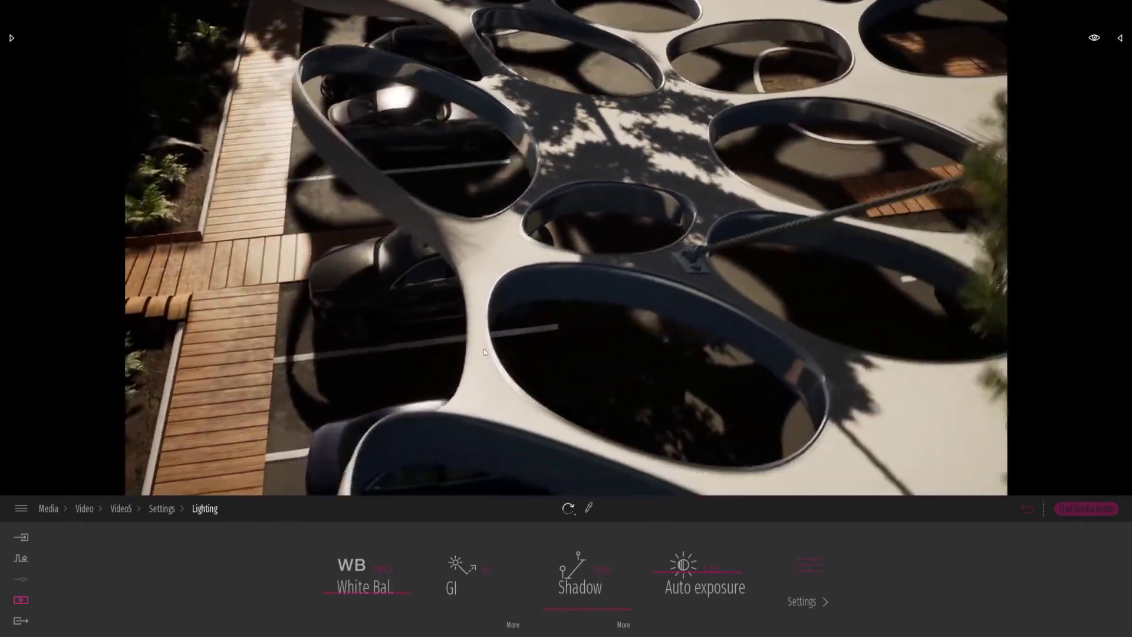
left_click(420, 275)
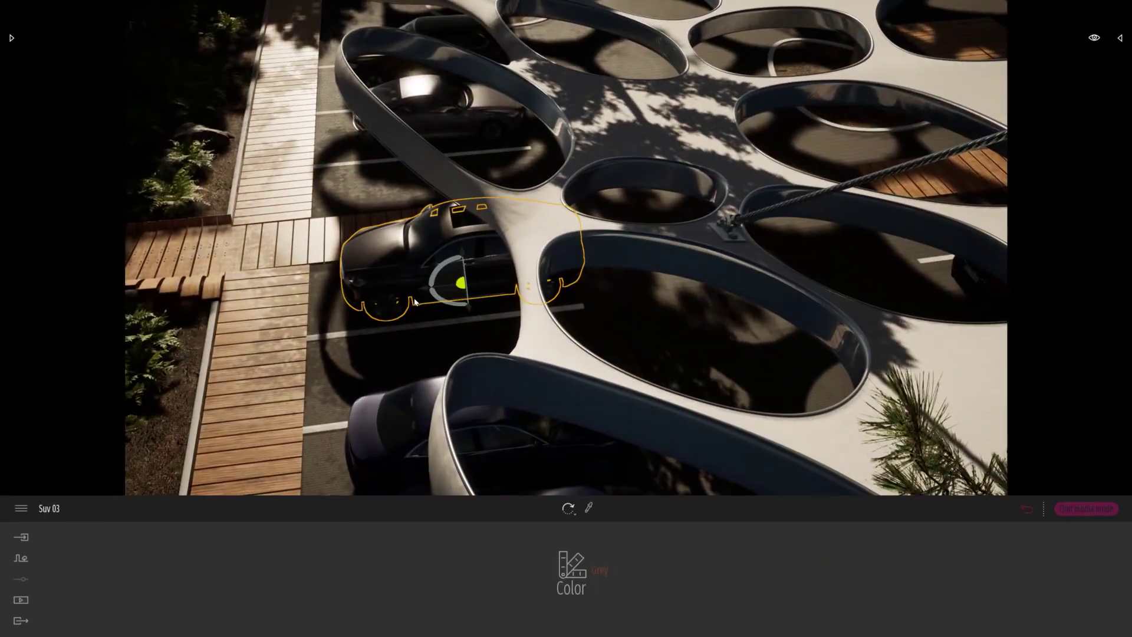
left_click_drag(455, 294, 427, 196)
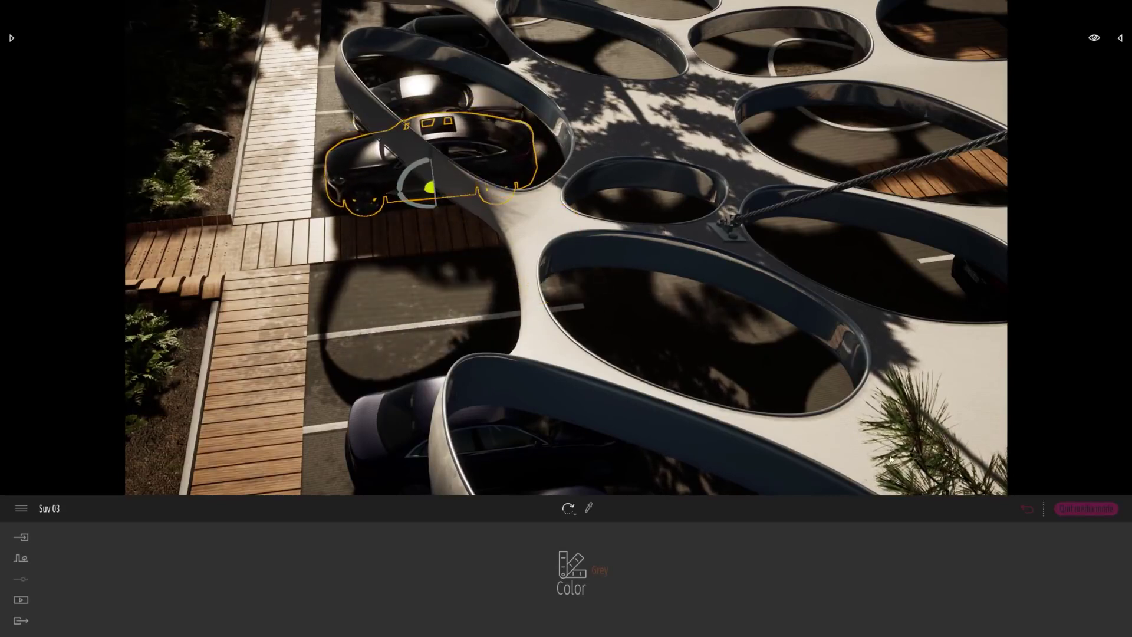
key("Escape")
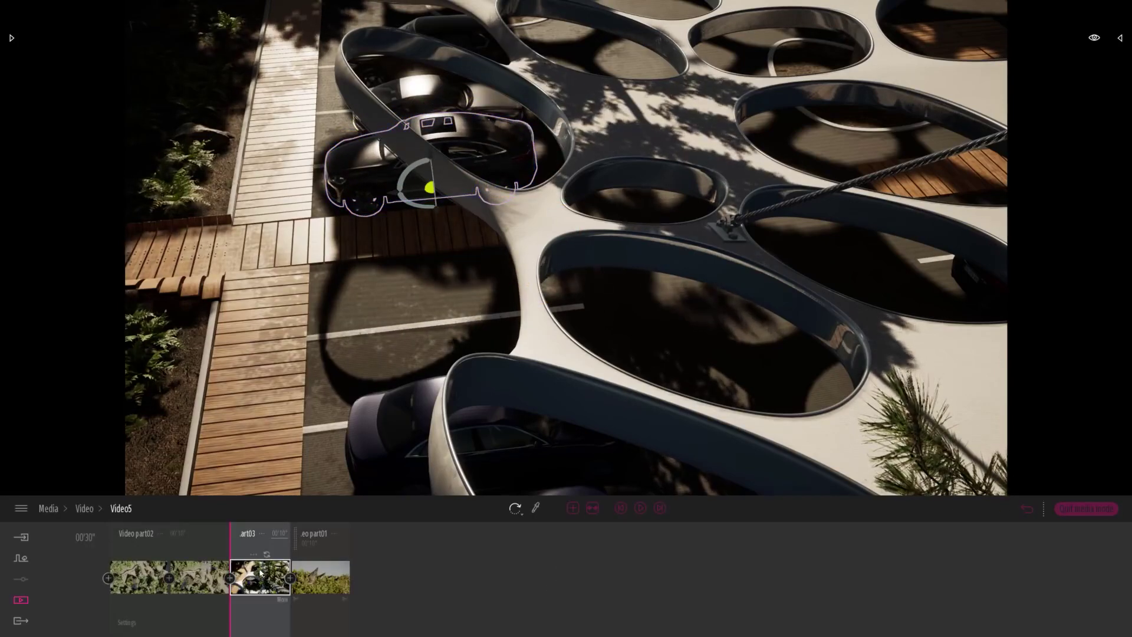
left_click(261, 572)
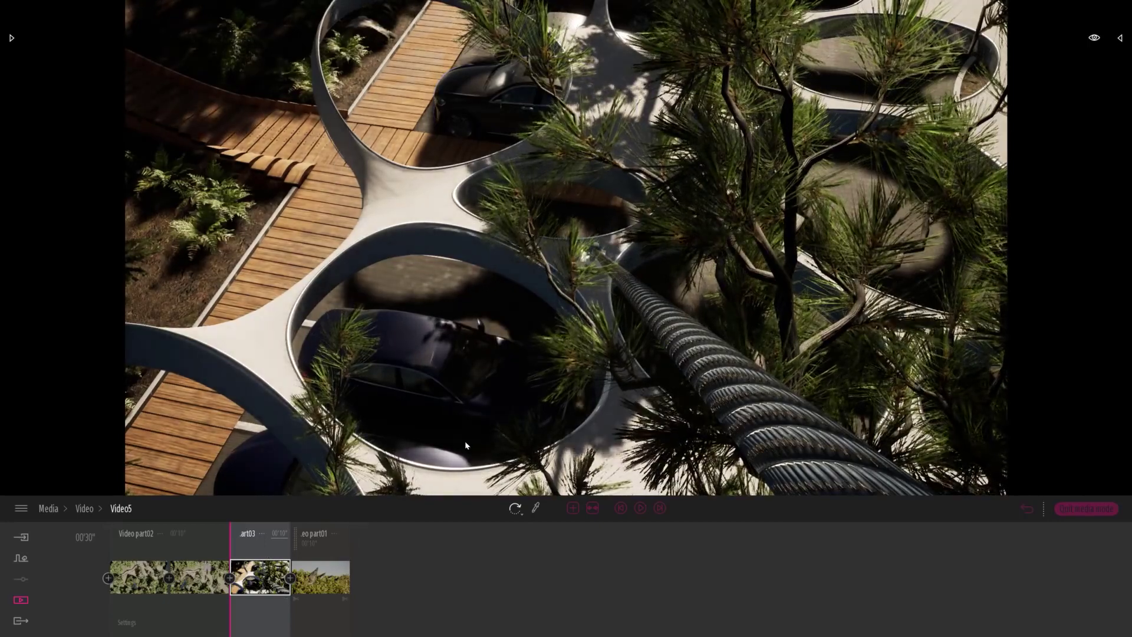
left_click(282, 599)
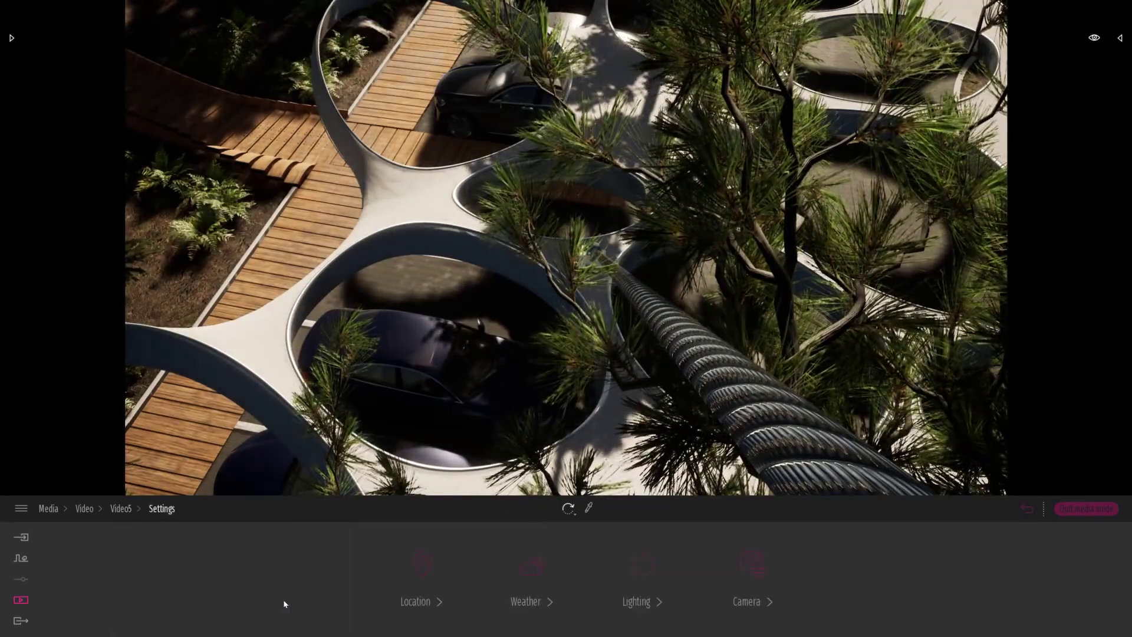
Step: Turn on depth of field for part03, focused on the walkway at 20.0 m
left_click(752, 565)
left_click(636, 566)
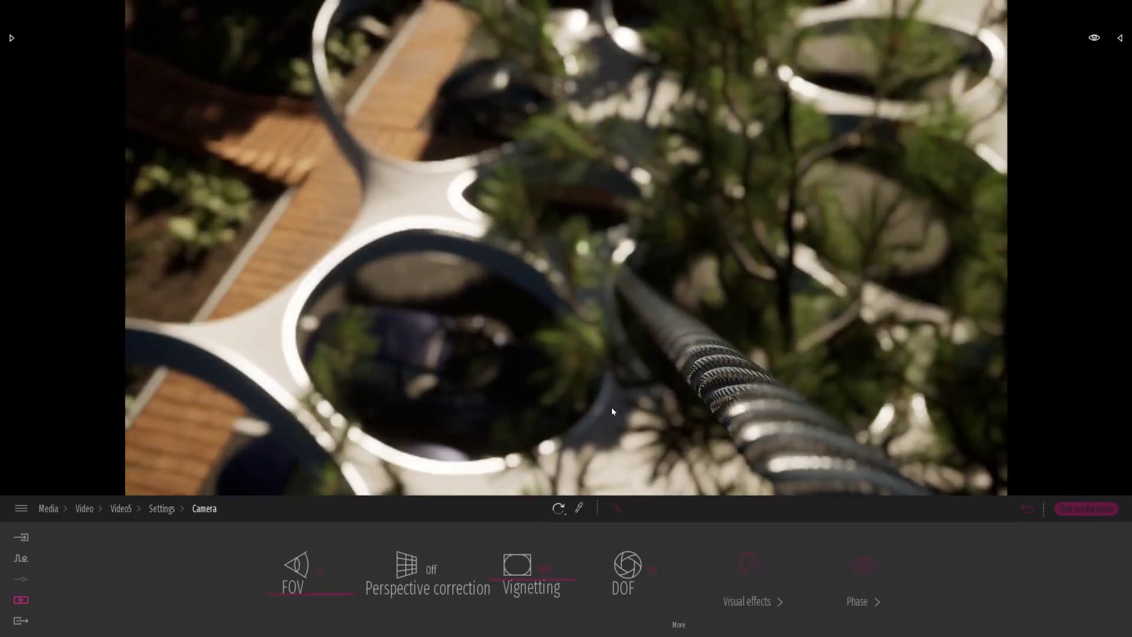
left_click(679, 624)
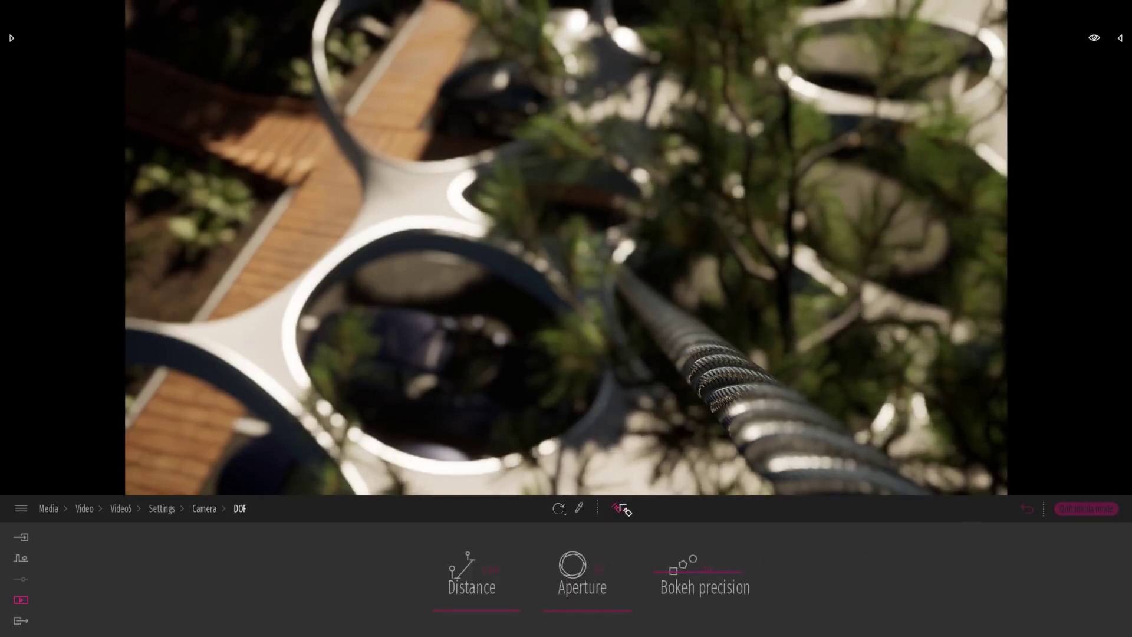
left_click(807, 478)
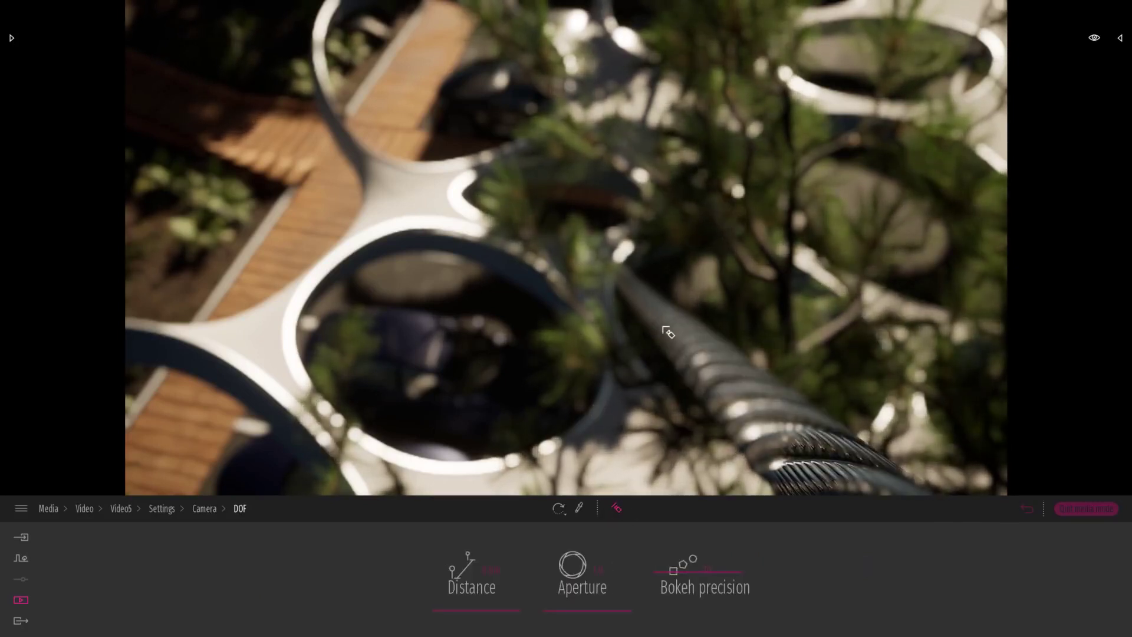
left_click(435, 298)
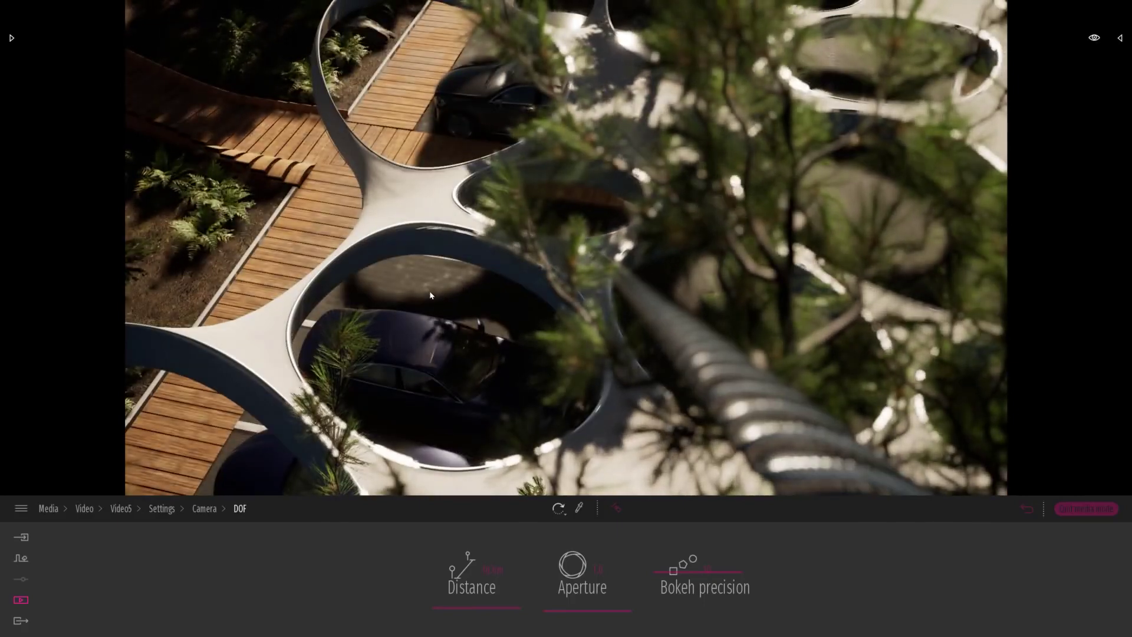
left_click(493, 569)
type("20")
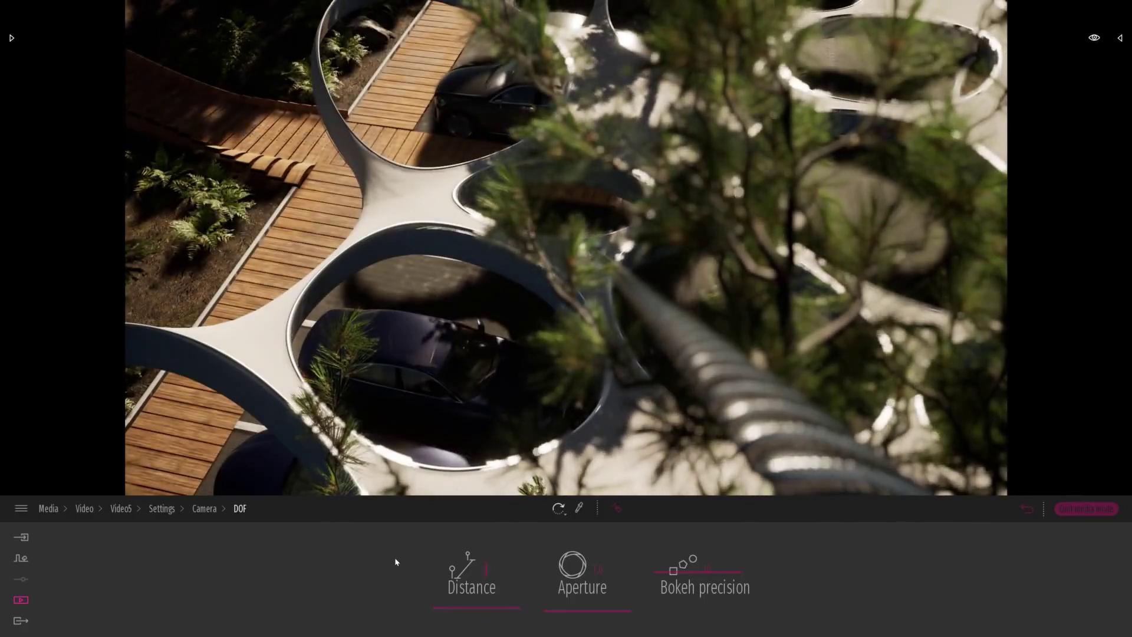
key("Return")
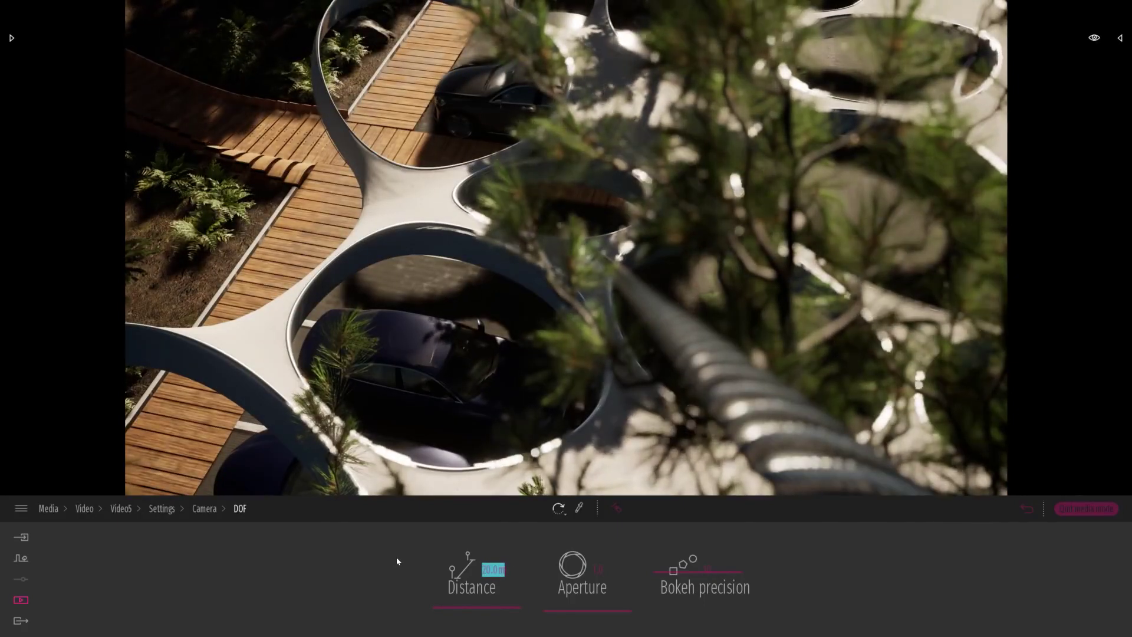
left_click(162, 510)
left_click(130, 510)
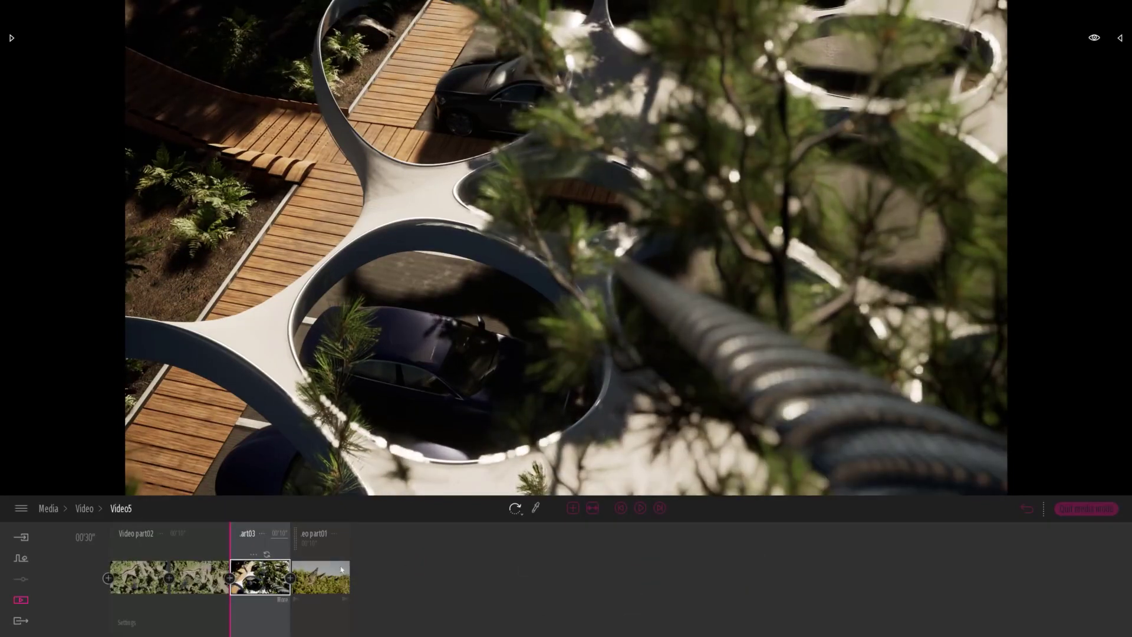
Step: Move Video part03 to the end of the video and expand it to show its shots
left_click(592, 509)
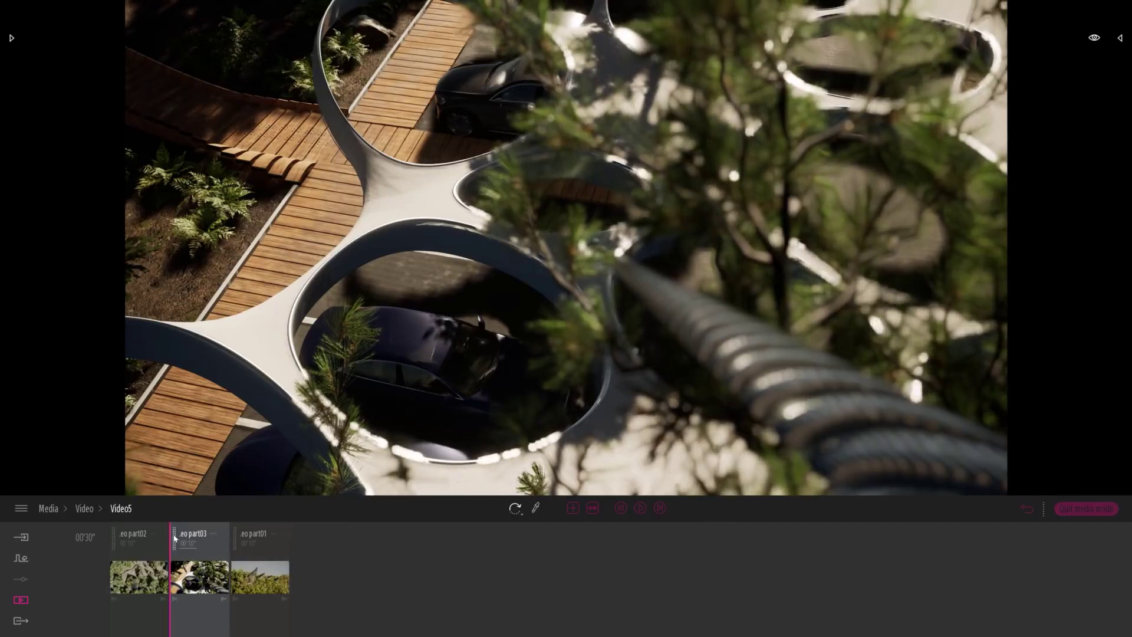
left_click_drag(174, 538, 298, 560)
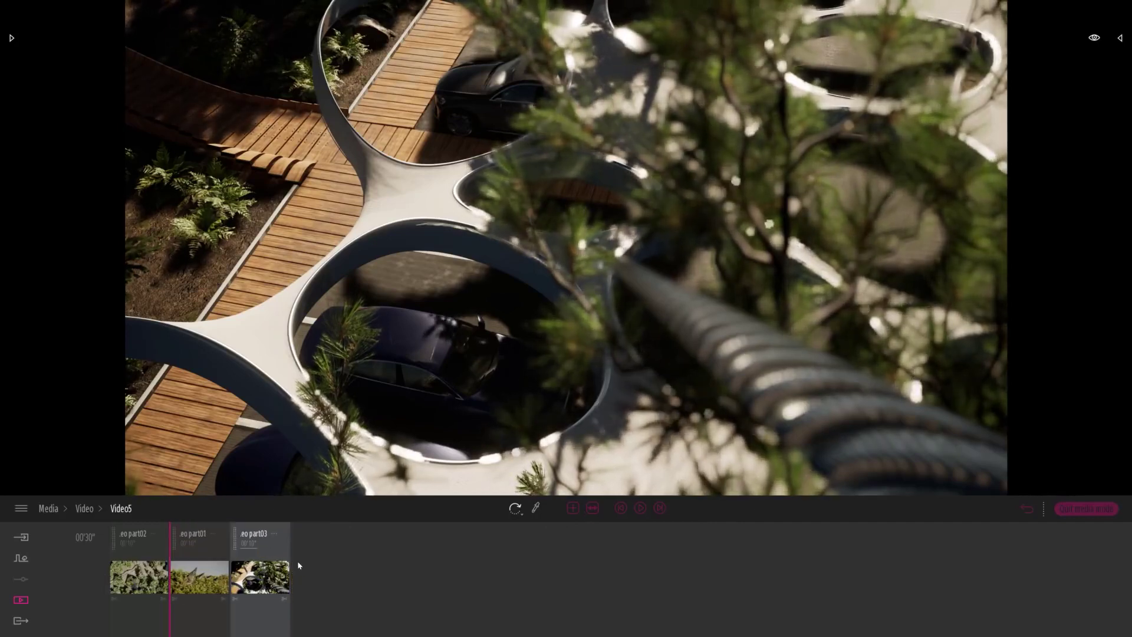
left_click(274, 534)
left_click(260, 446)
Step: Select part03 at its start and bring up its ambiance settings
left_click(255, 594)
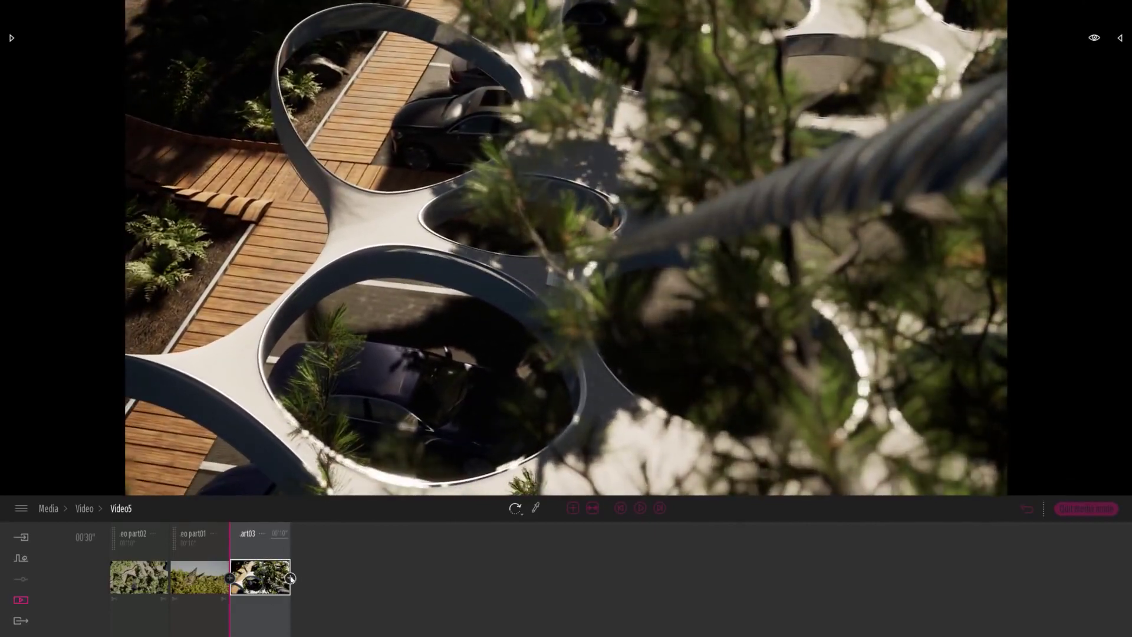
mouse_move(249, 607)
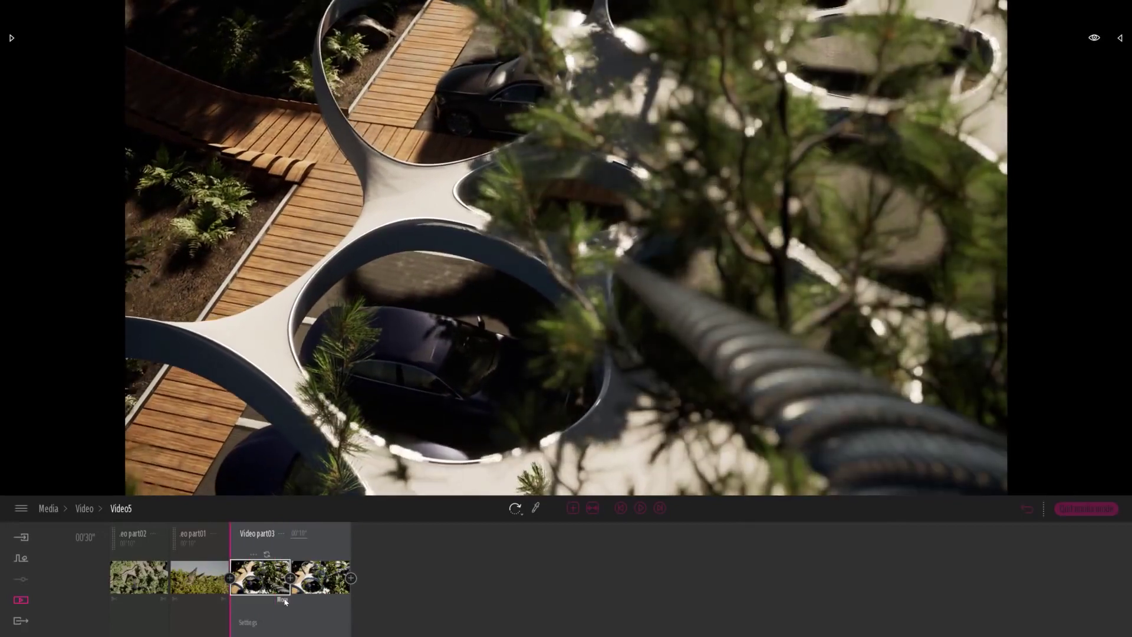
left_click(282, 598)
Step: Check part03's depth-of-field camera settings, then preview Video5 and scrub back along part03
left_click(731, 590)
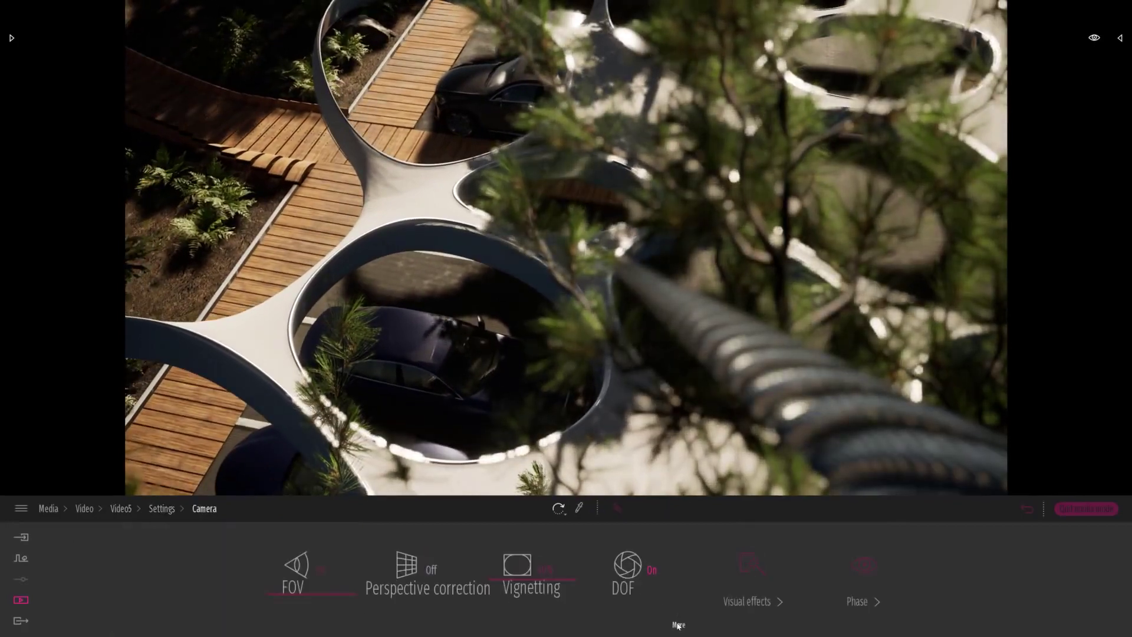
left_click(626, 566)
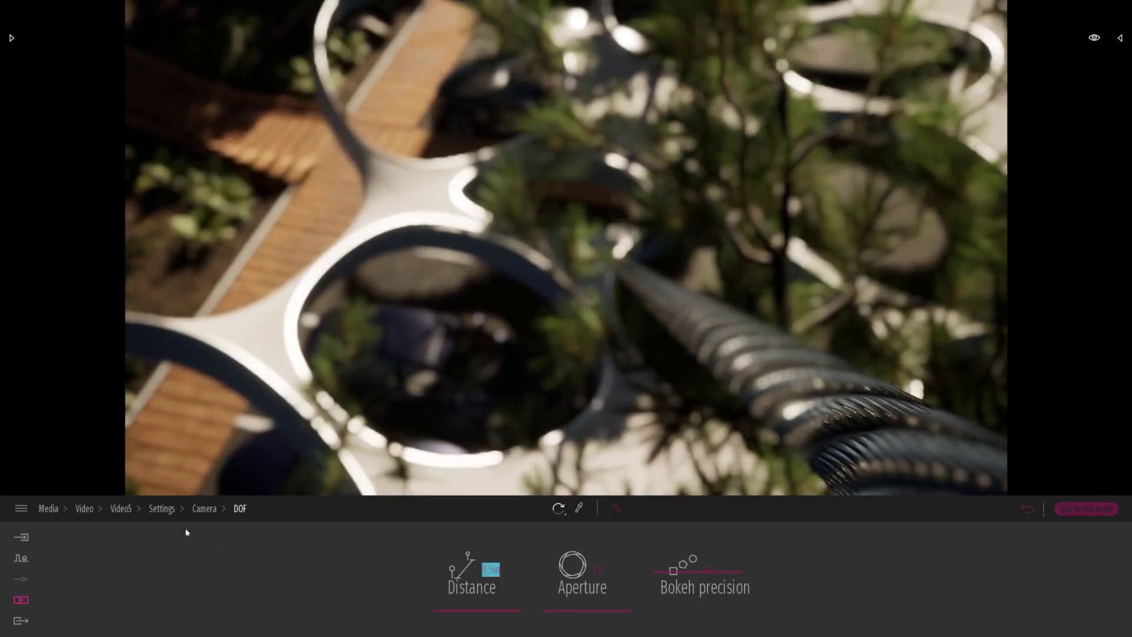
left_click(121, 509)
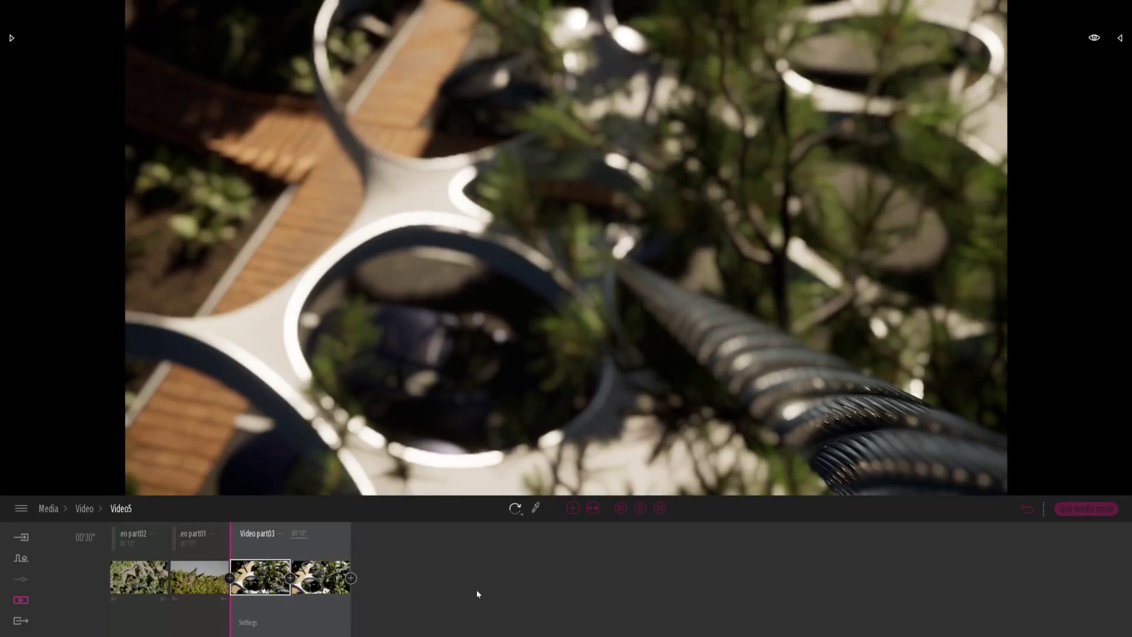
left_click(640, 510)
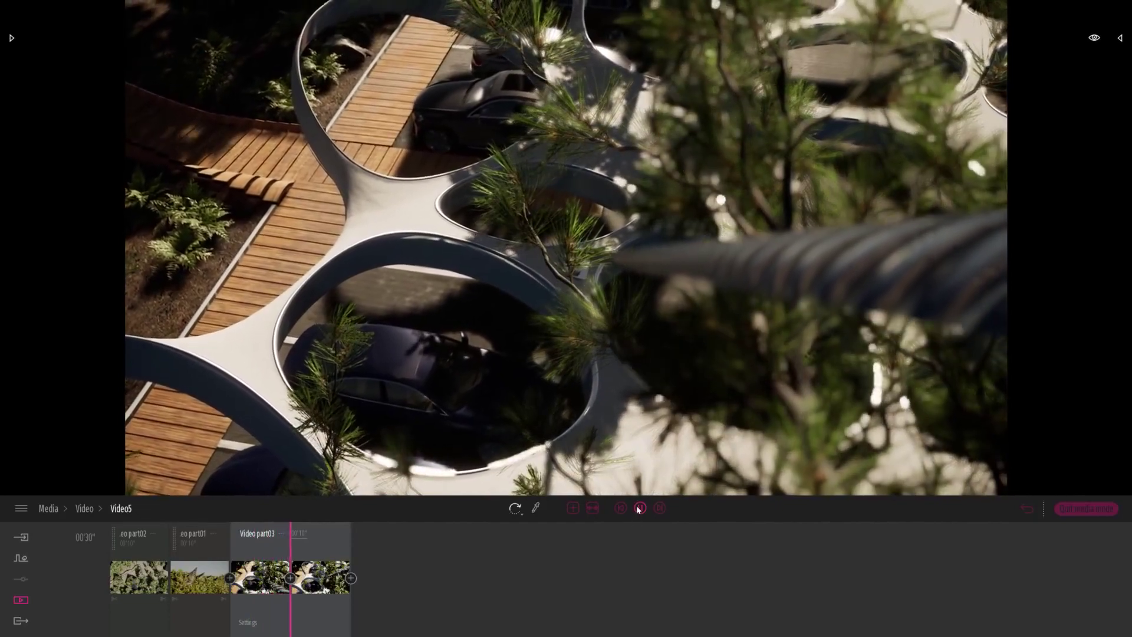
left_click_drag(293, 614, 253, 607)
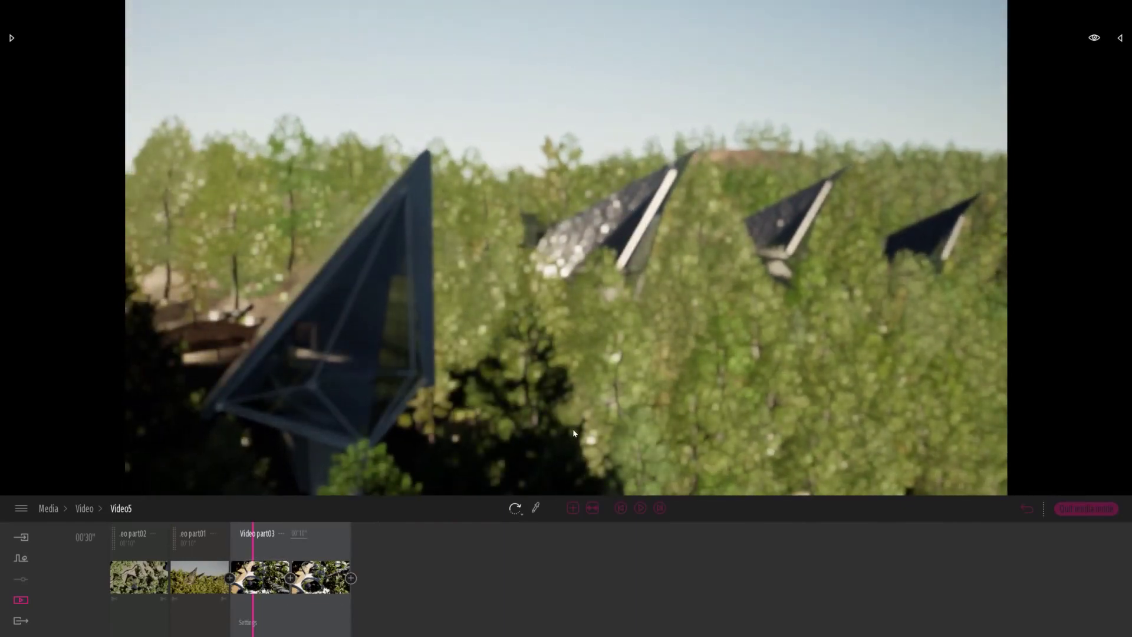
Step: Add Video part04, review its lighting, and turn depth of field off in its camera settings
left_click(572, 508)
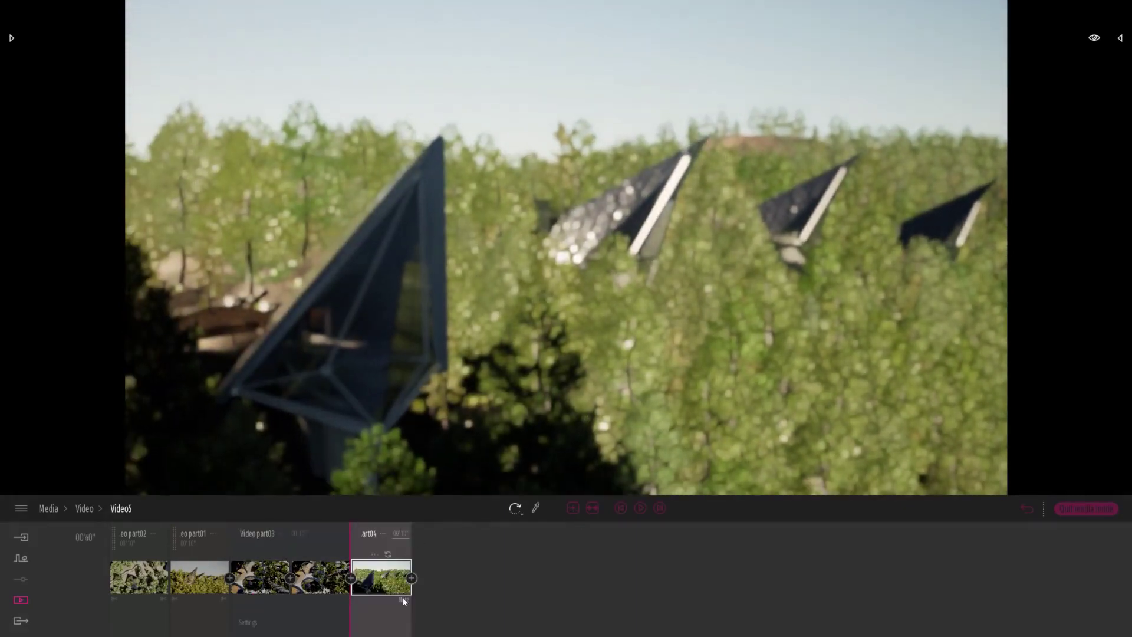
left_click(405, 601)
left_click(635, 583)
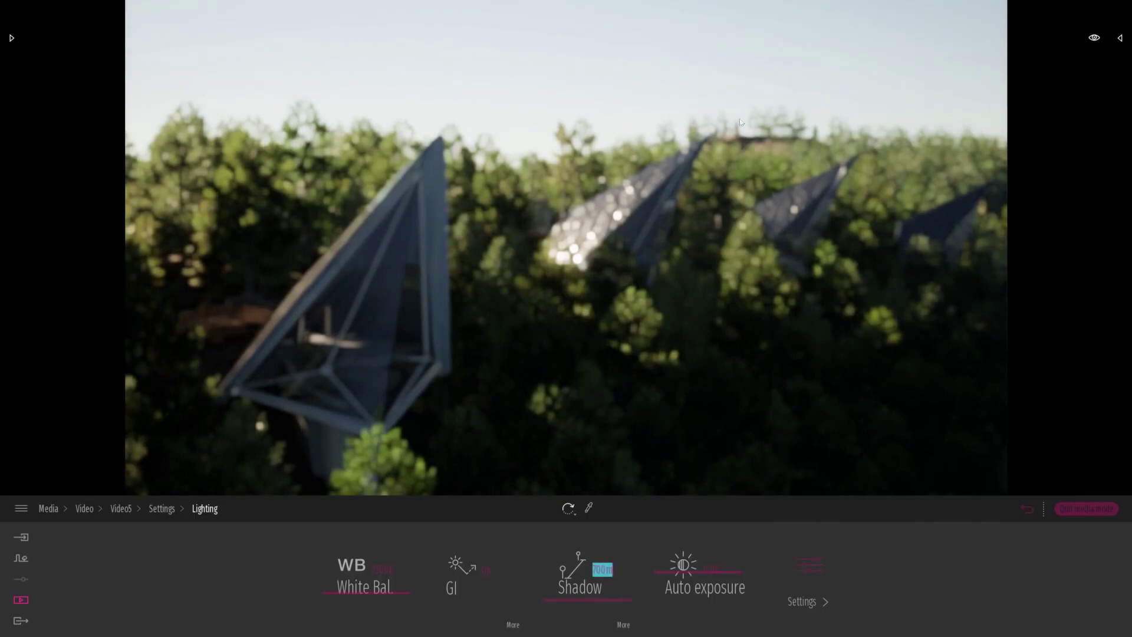
left_click(166, 511)
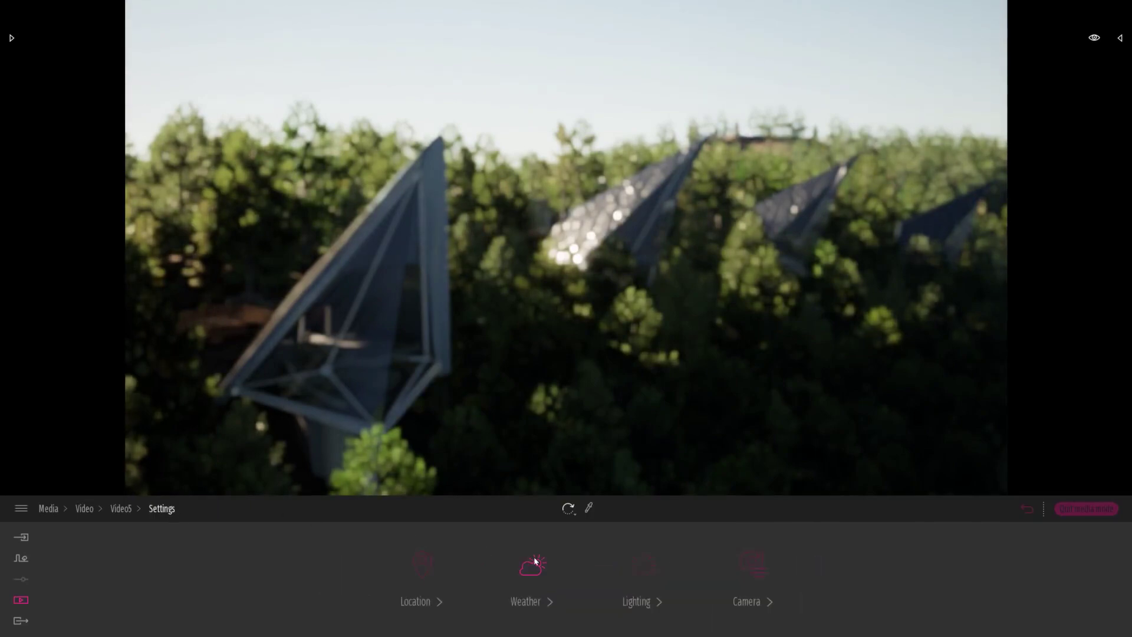
left_click(734, 570)
left_click(652, 585)
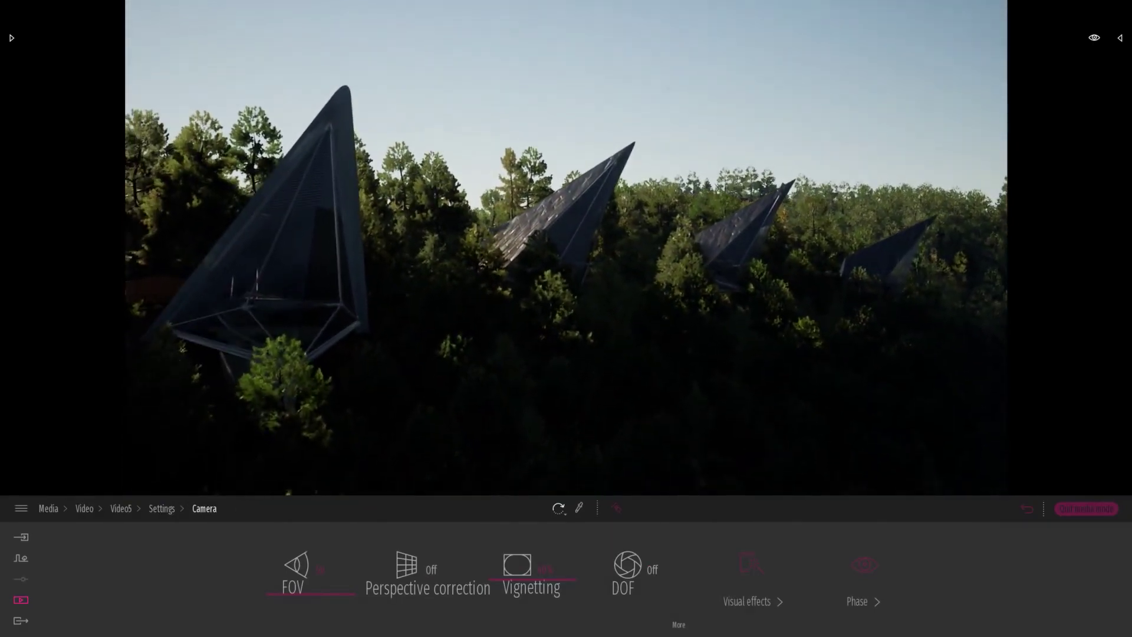
left_click(123, 510)
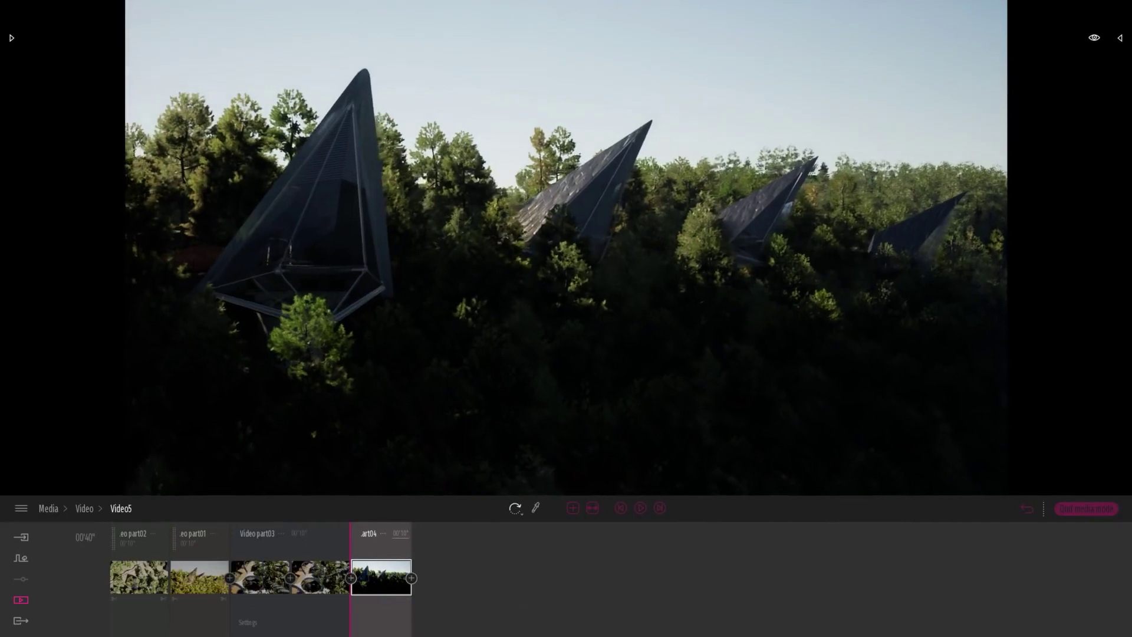
Step: Add a second keyframe to part04 and give the first one a cloudy sky with 71% smog
left_click(411, 578)
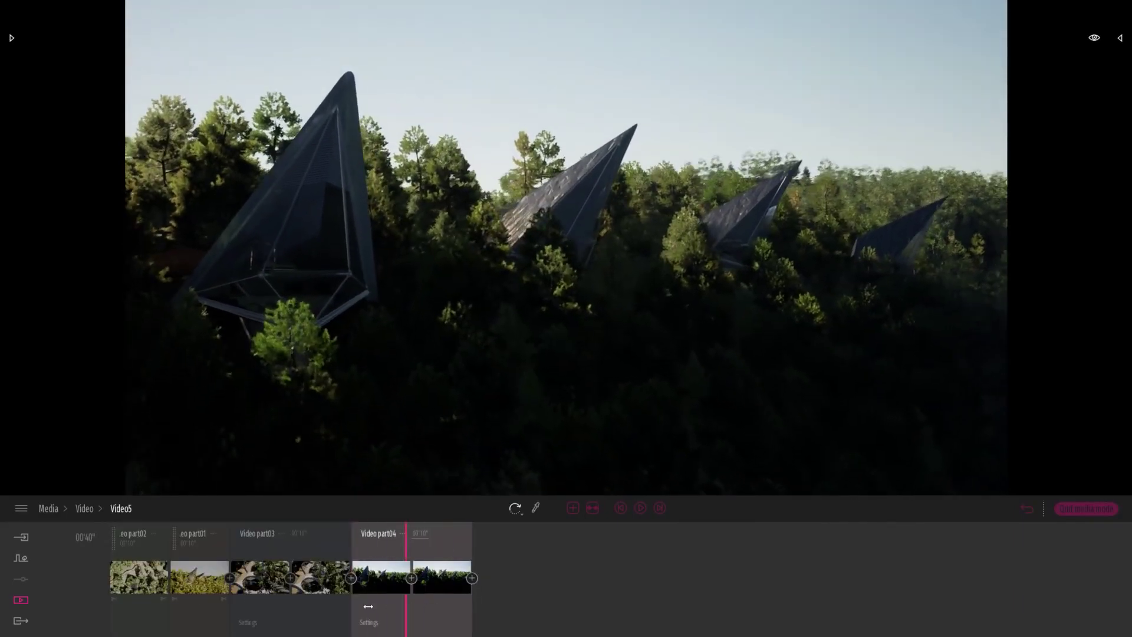
left_click(397, 591)
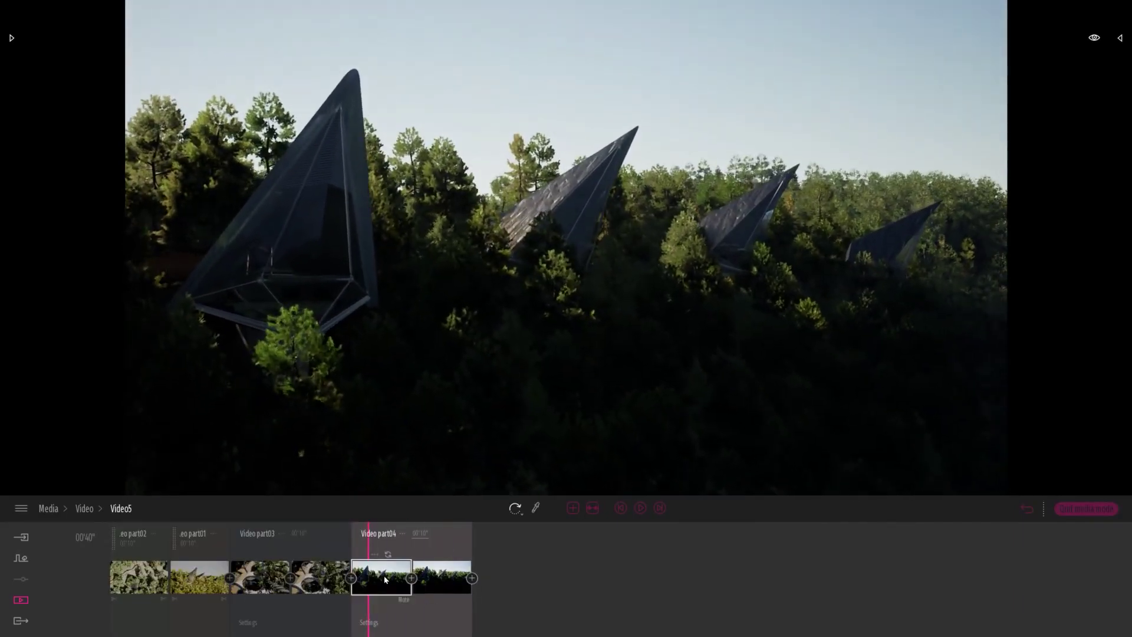
left_click(404, 601)
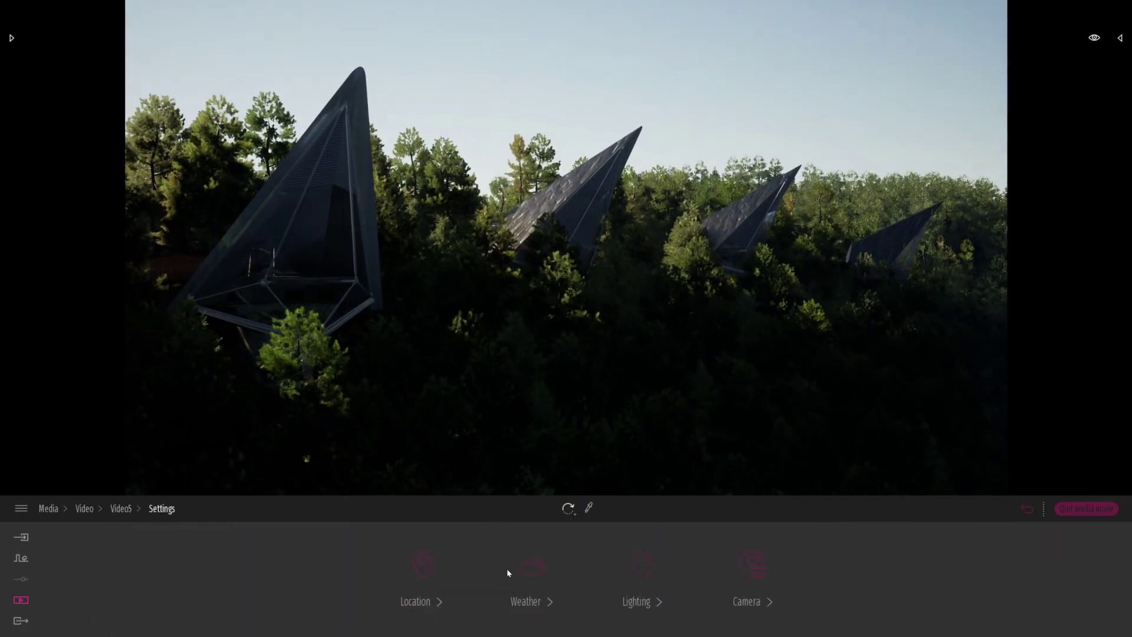
left_click(528, 569)
left_click_drag(102, 561, 199, 558)
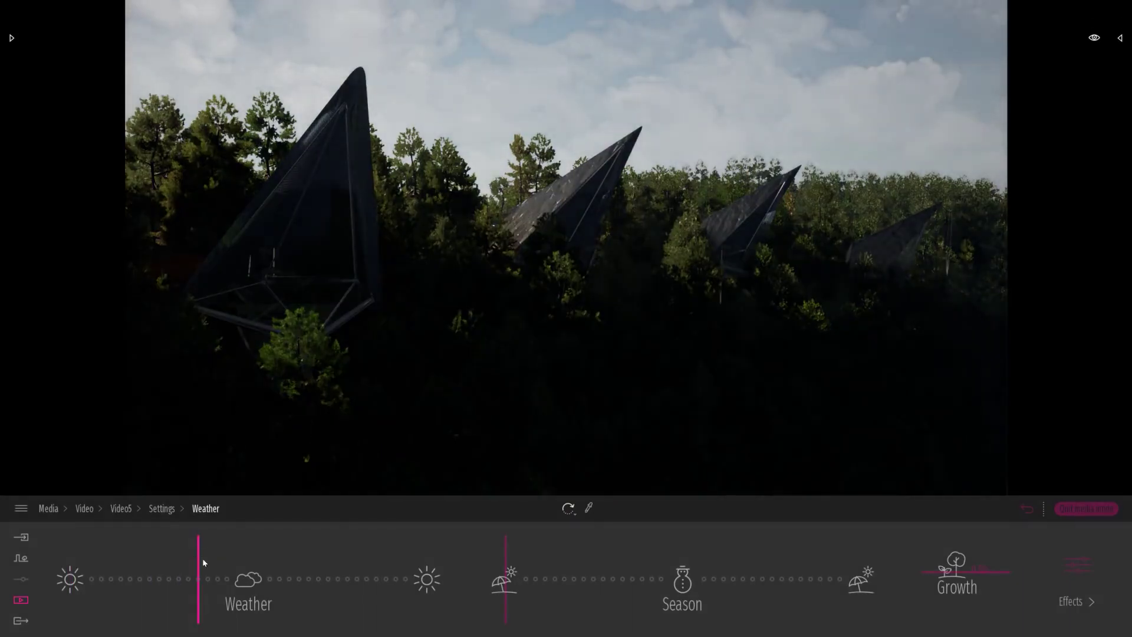
left_click(1069, 600)
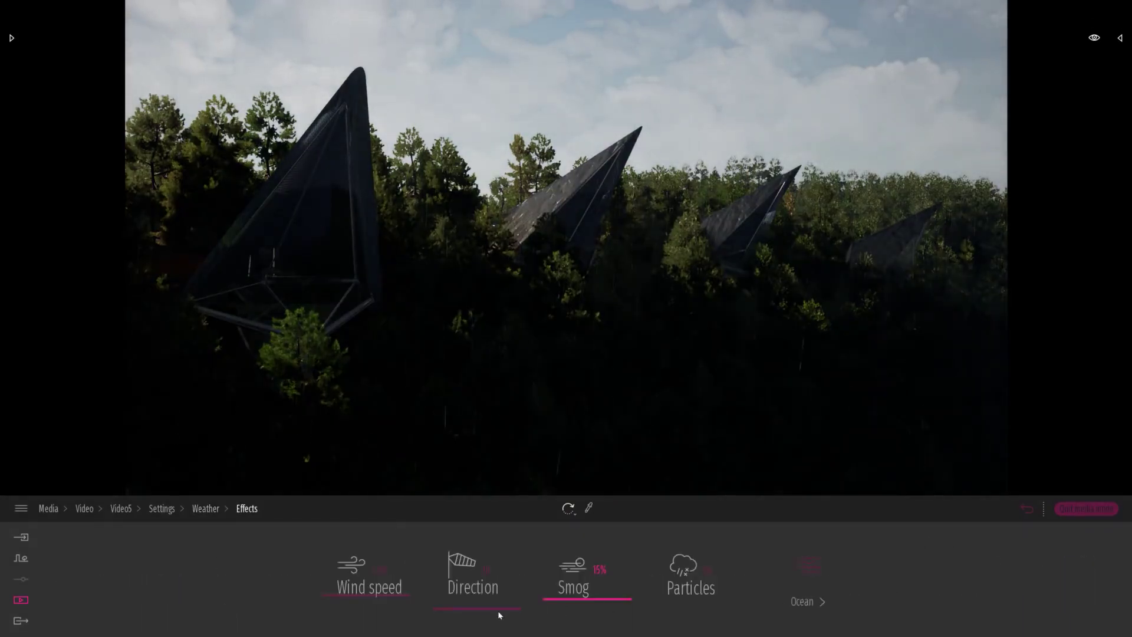
left_click_drag(577, 594, 580, 556)
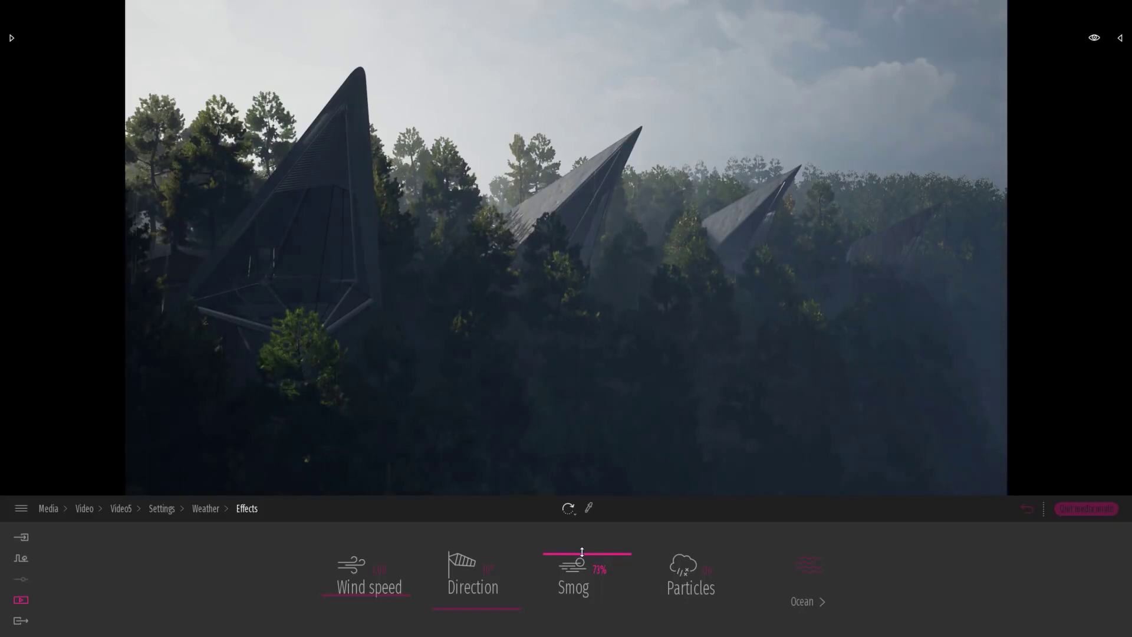
Step: Move the first keyframe's day time earlier into the morning
left_click(200, 509)
left_click(172, 509)
left_click(427, 569)
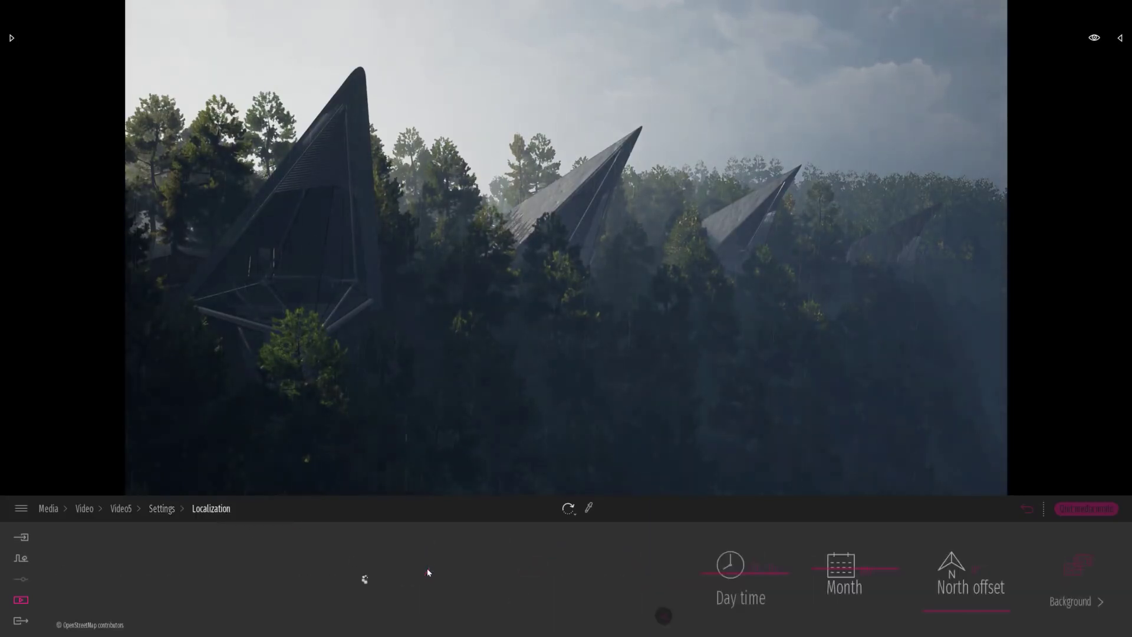
left_click_drag(717, 574, 717, 569)
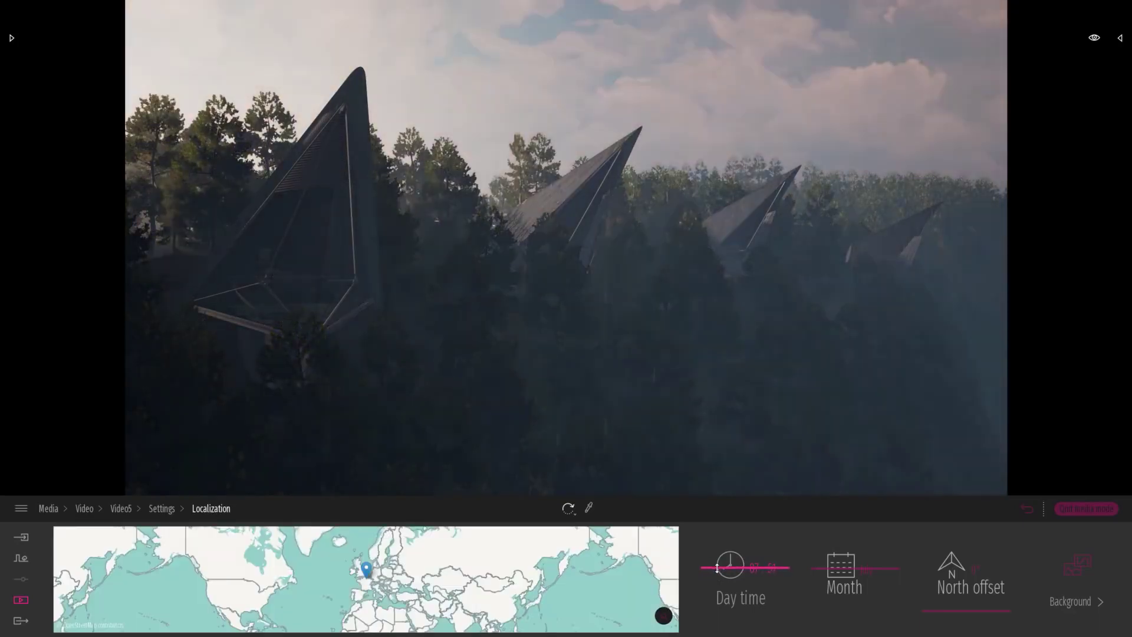
left_click(162, 508)
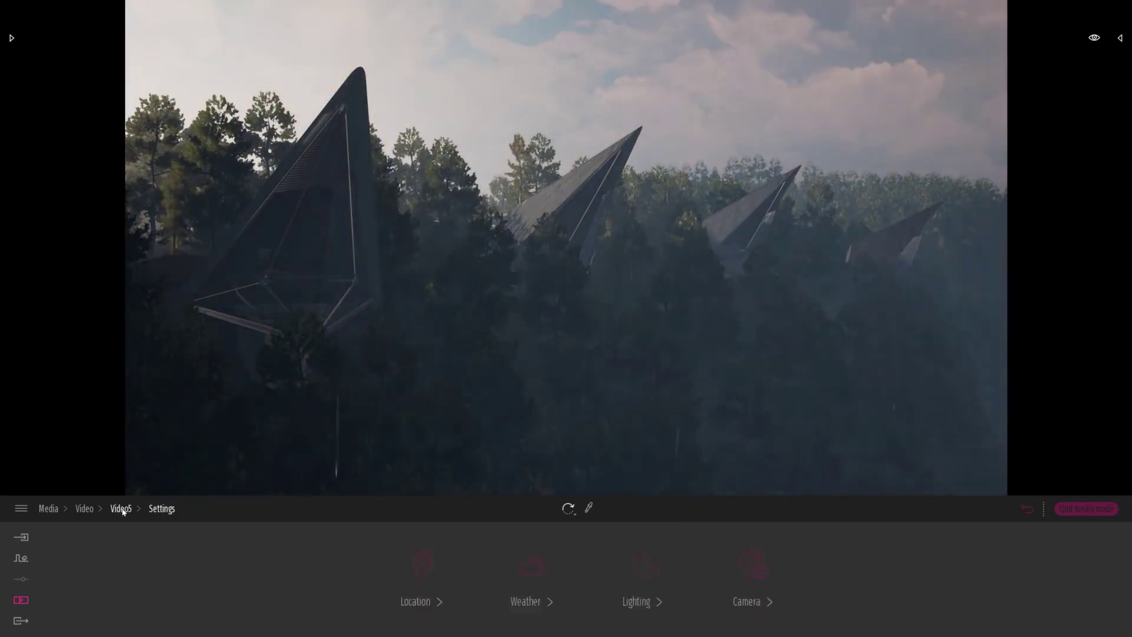
left_click(121, 508)
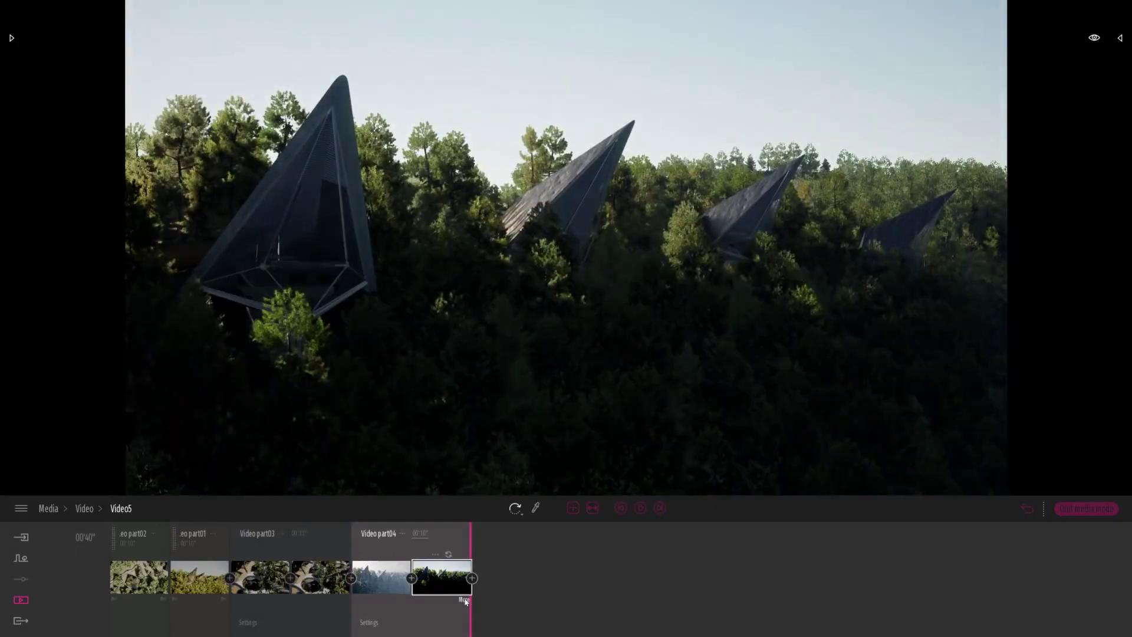
Step: Set the last keyframe's day time to 18:56 evening light and view its weather effects (smog 15%)
left_click(464, 599)
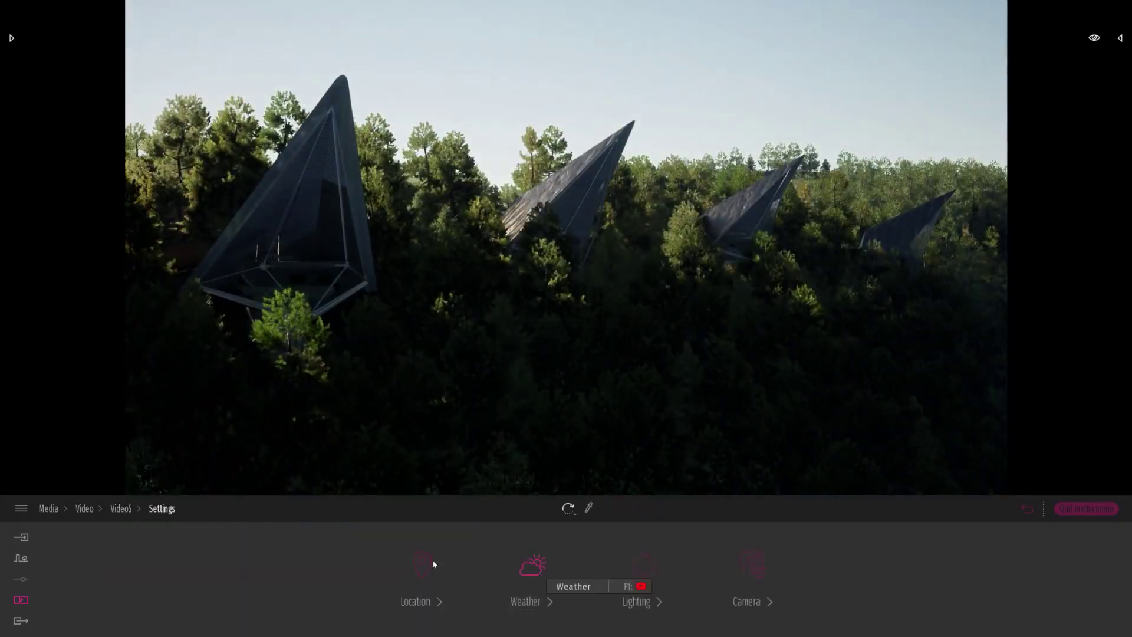
left_click(449, 564)
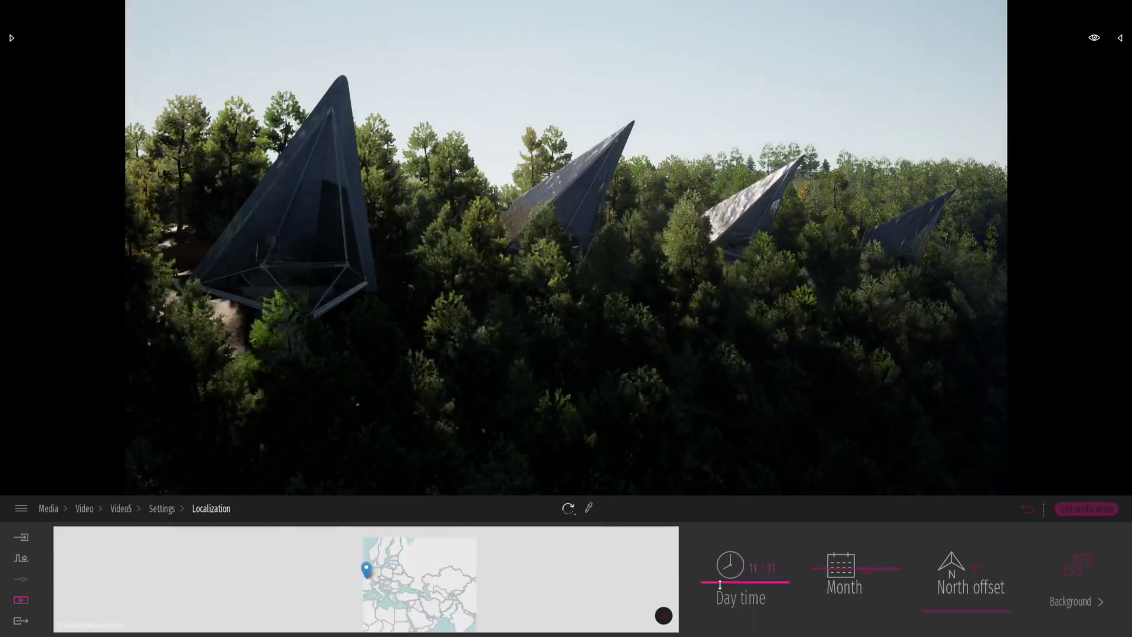
left_click_drag(729, 595, 738, 626)
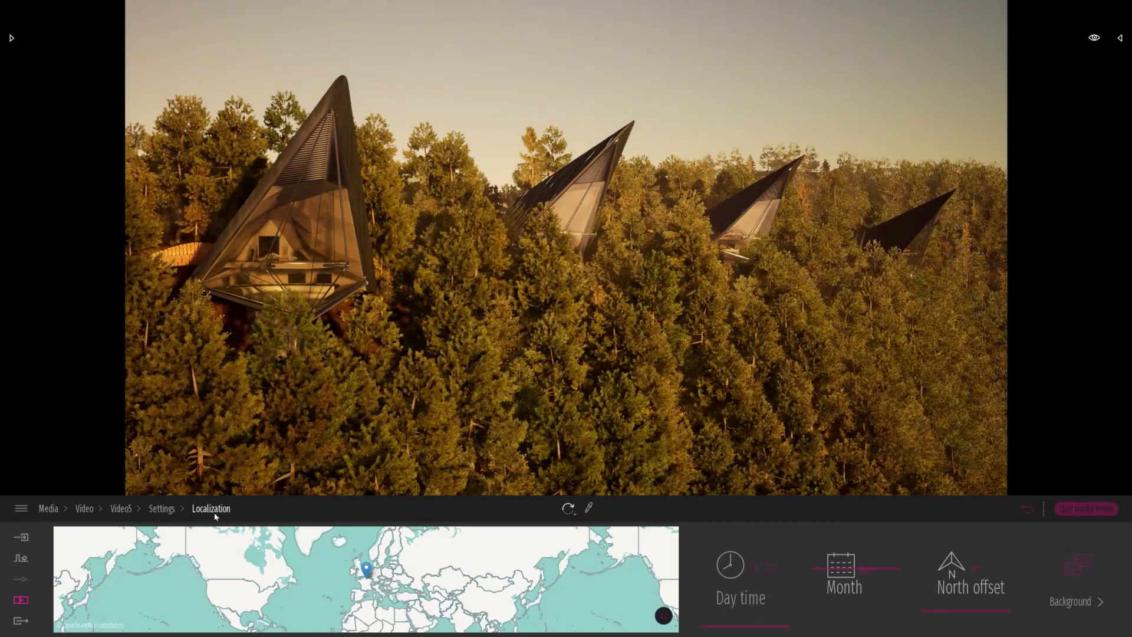
left_click(161, 509)
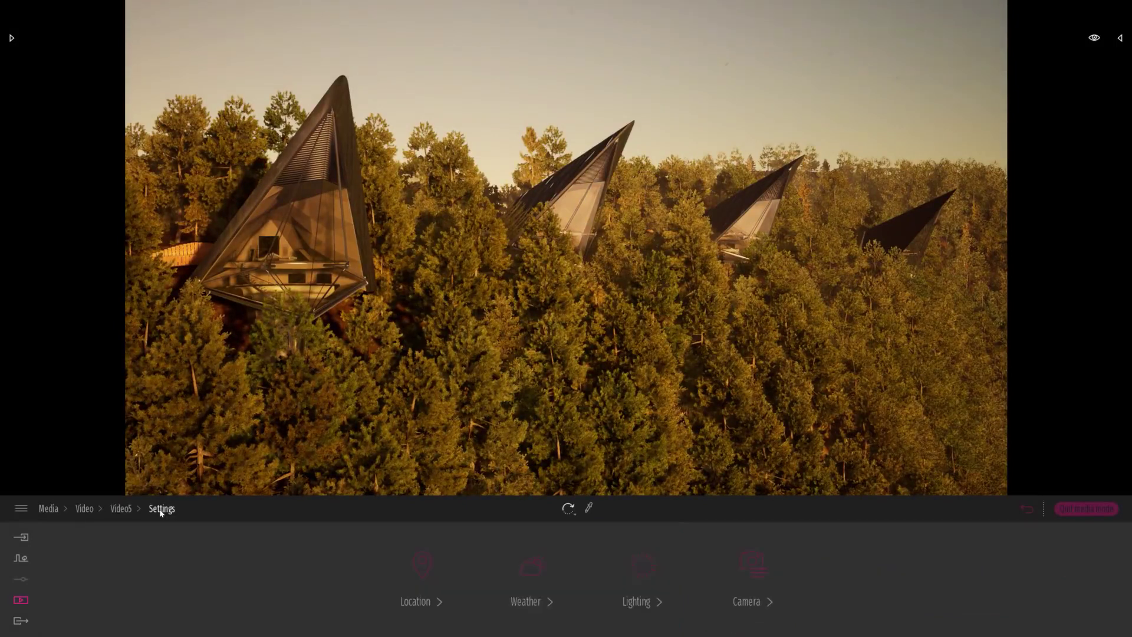
left_click(542, 581)
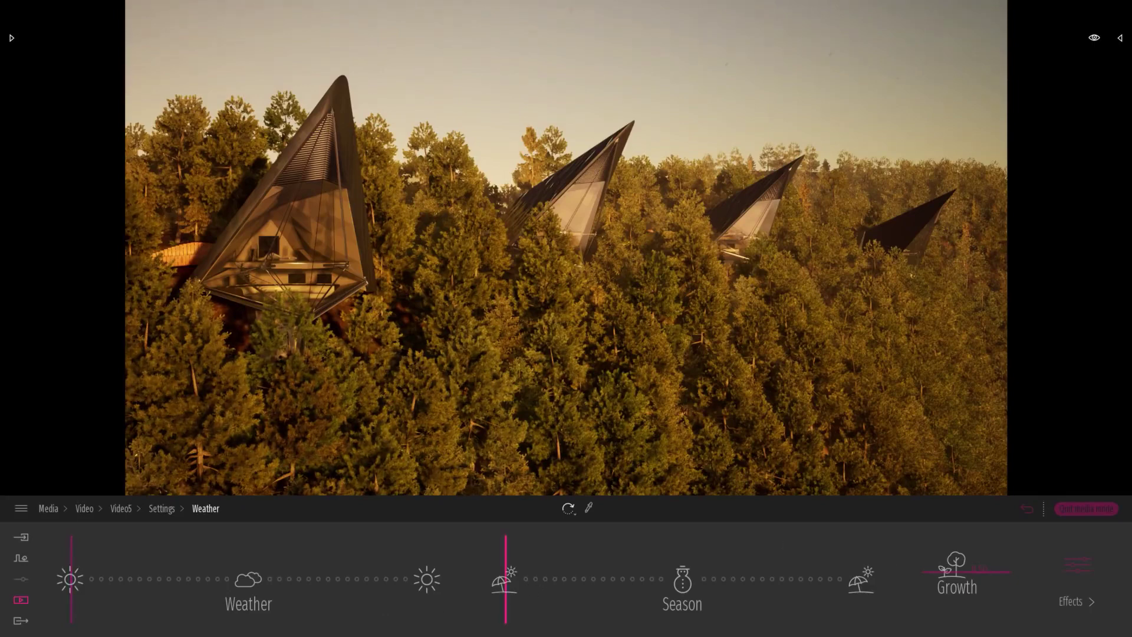
left_click_drag(988, 576, 543, 585)
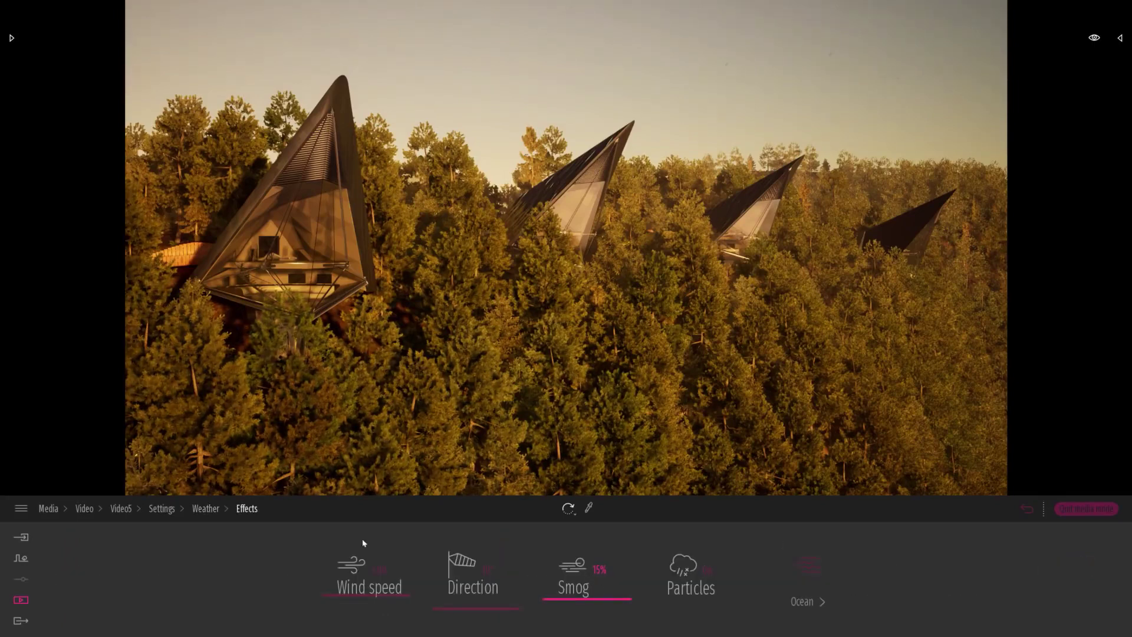
Step: Play Video part04 from its start, then scrub back slightly from the end of the part
left_click(120, 510)
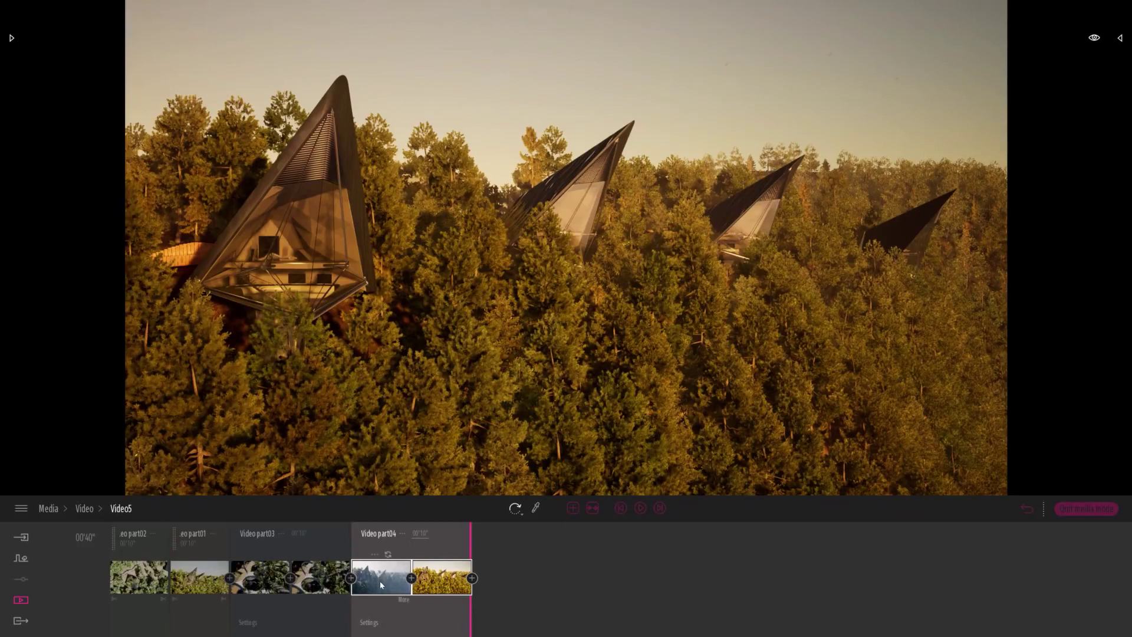
left_click(379, 581)
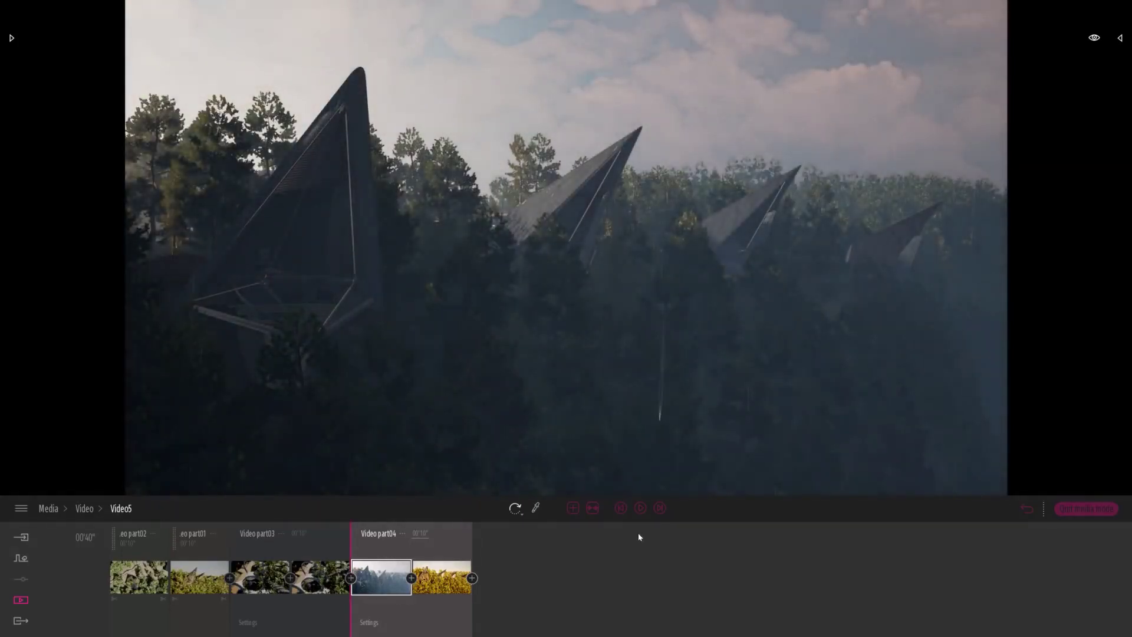
left_click(638, 508)
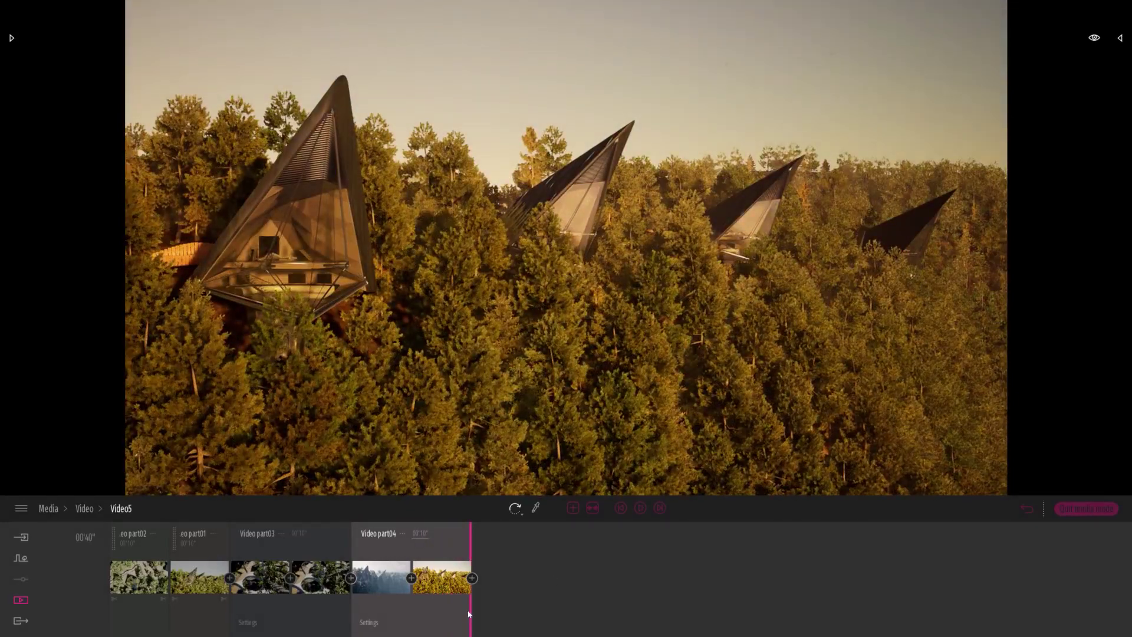
left_click_drag(468, 616, 465, 615)
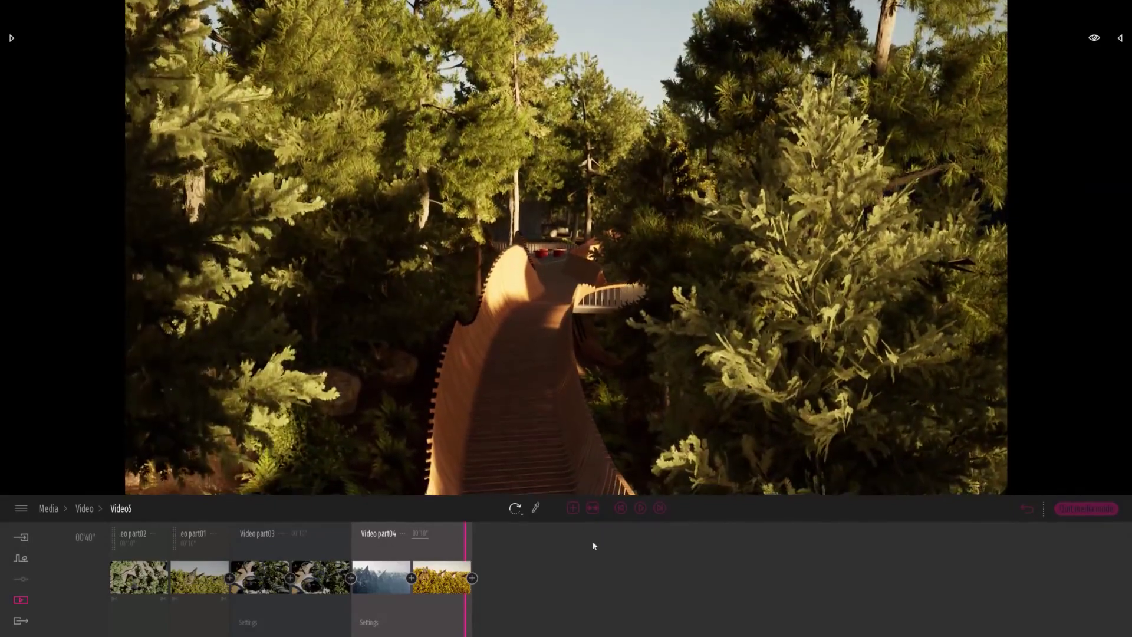
Step: Append Video part05, add keyframes along the boardwalk toward the terrace, and scrub the path
left_click(573, 508)
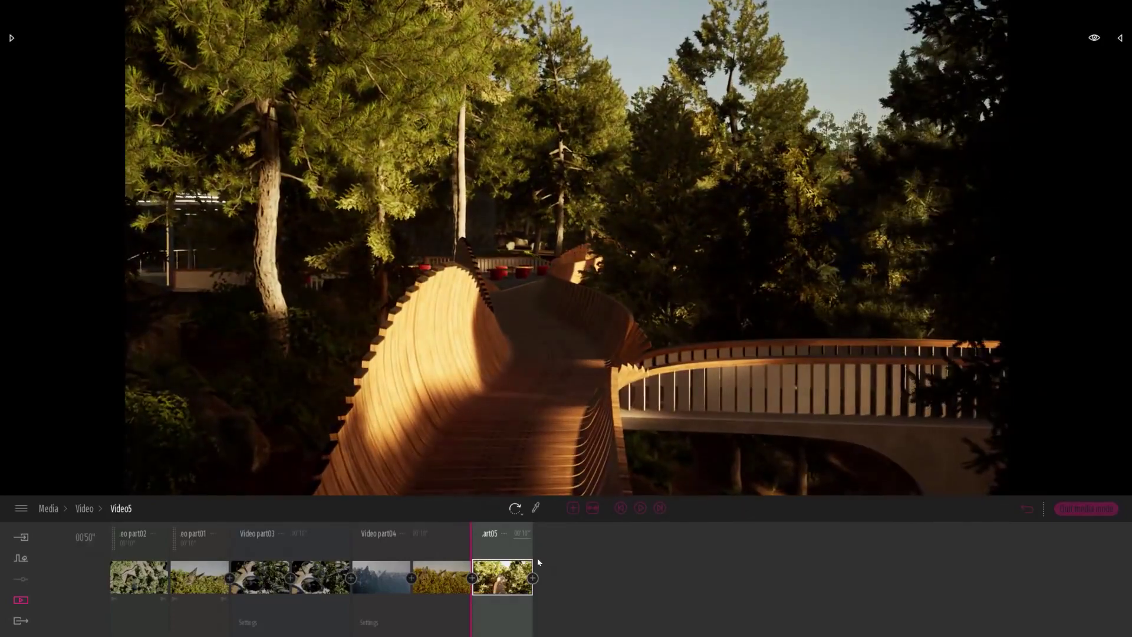
left_click(533, 578)
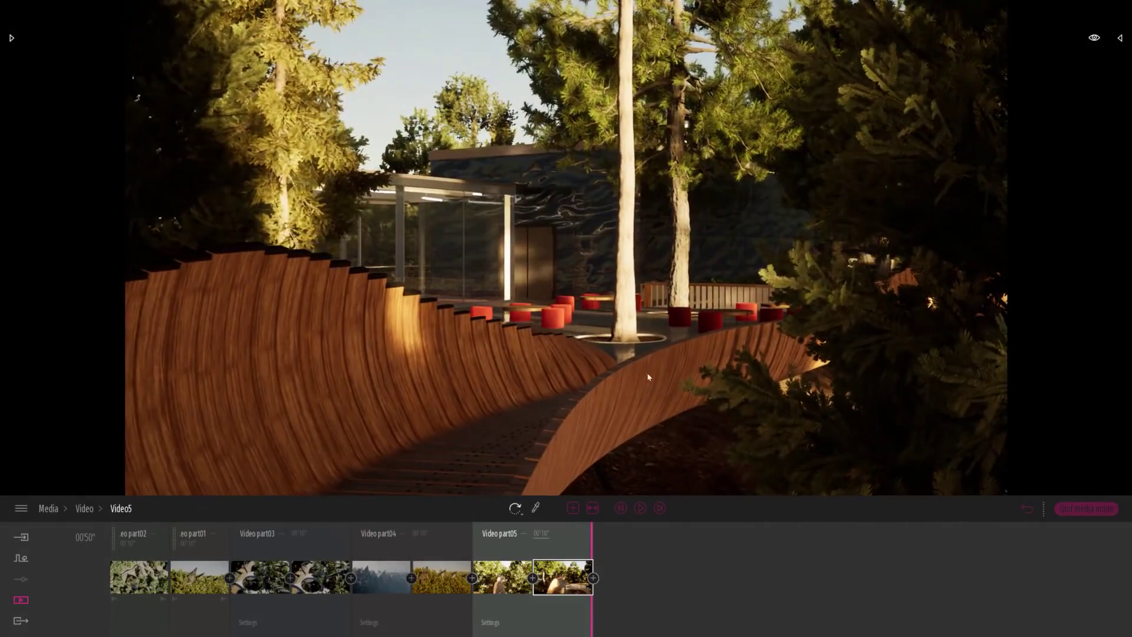
left_click(593, 578)
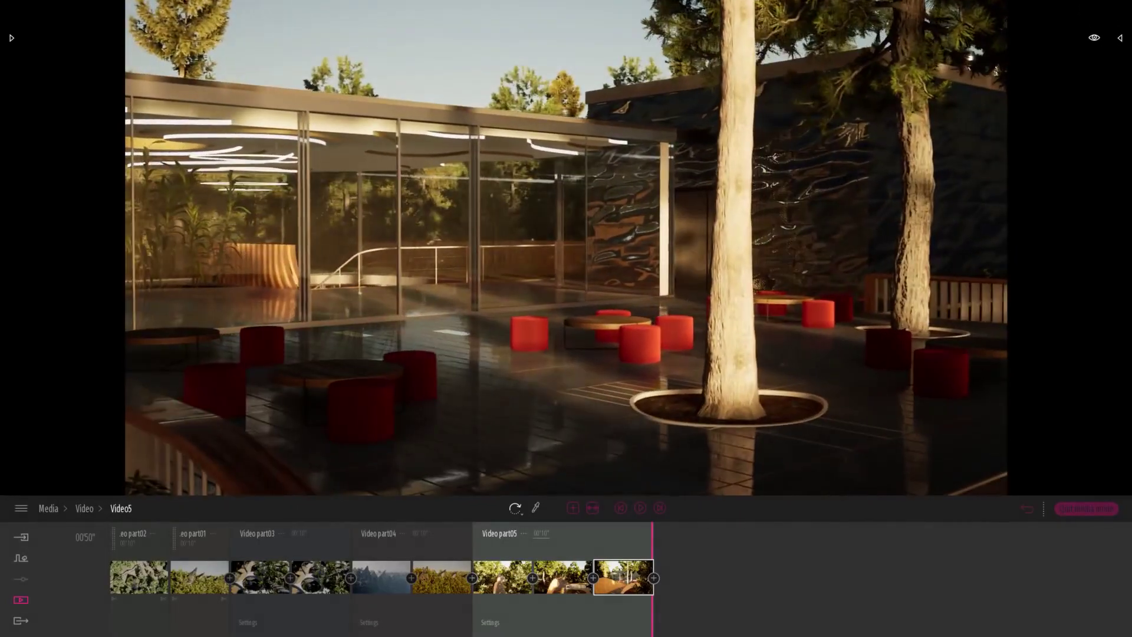
left_click(654, 579)
left_click(490, 602)
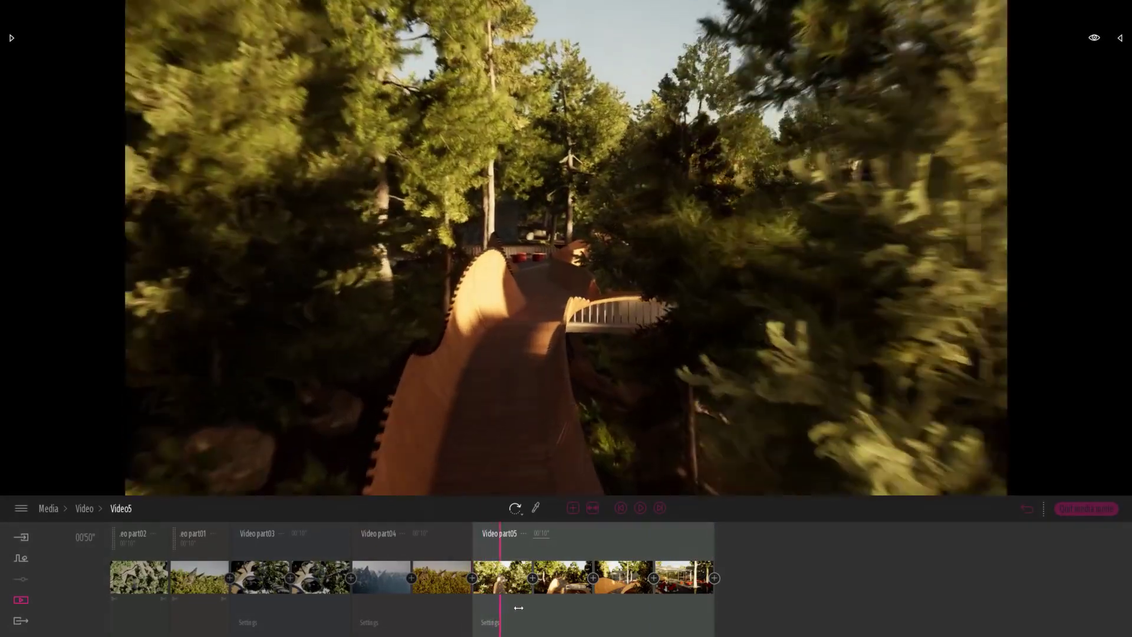
left_click_drag(518, 607, 670, 607)
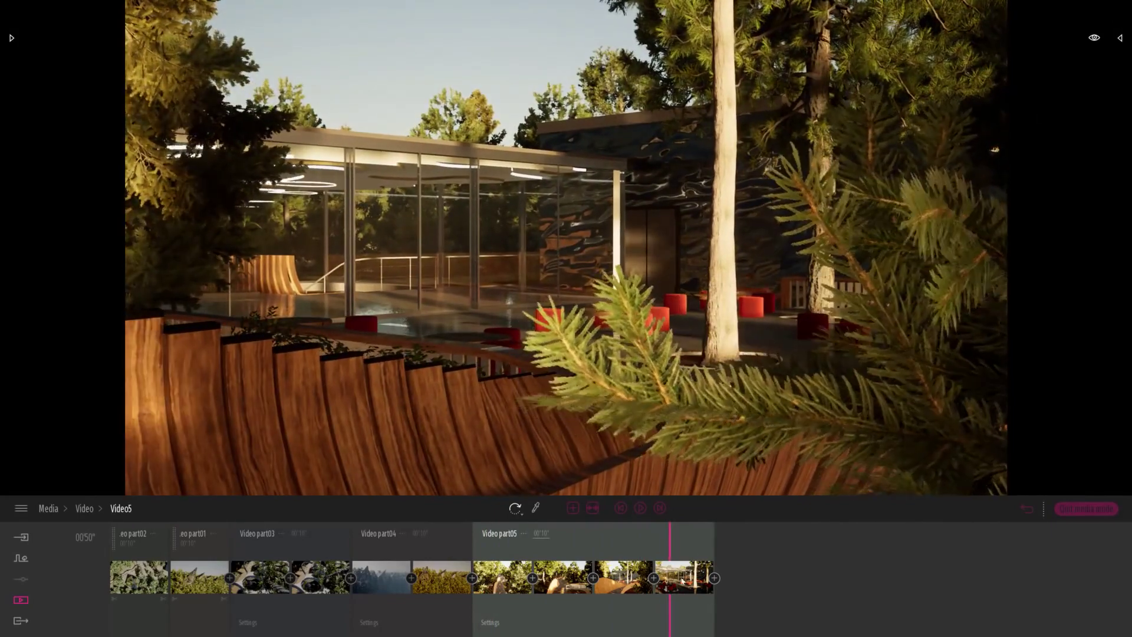
left_click_drag(672, 611, 630, 611)
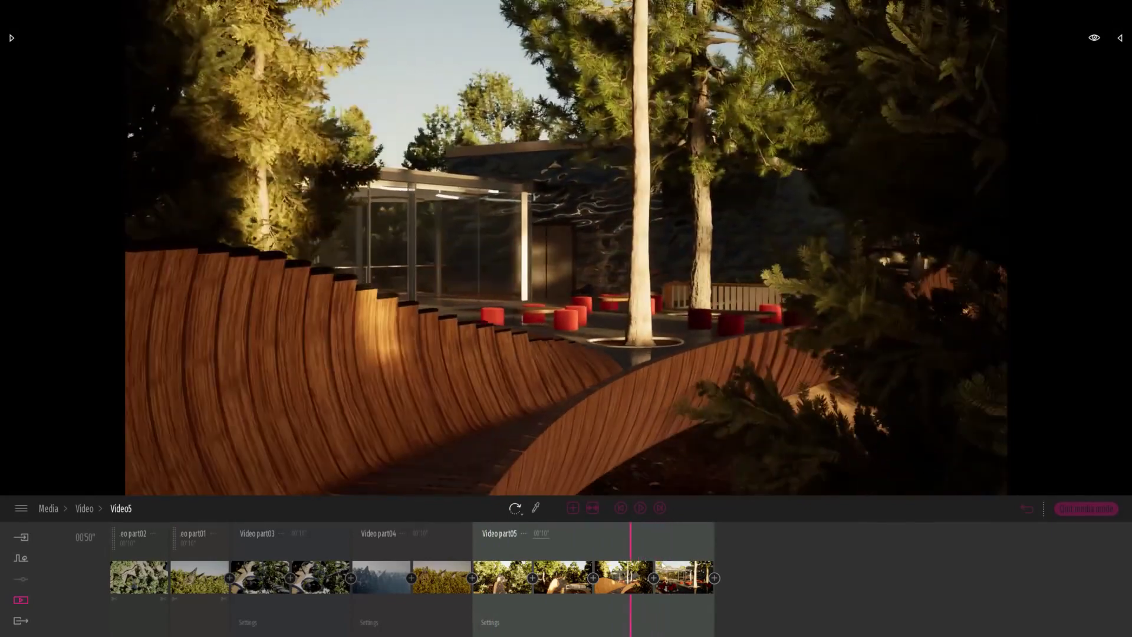
Step: Hide the Colorado Spruce blocking the bridge view, checking part05's keyframes before and after
left_click(885, 320)
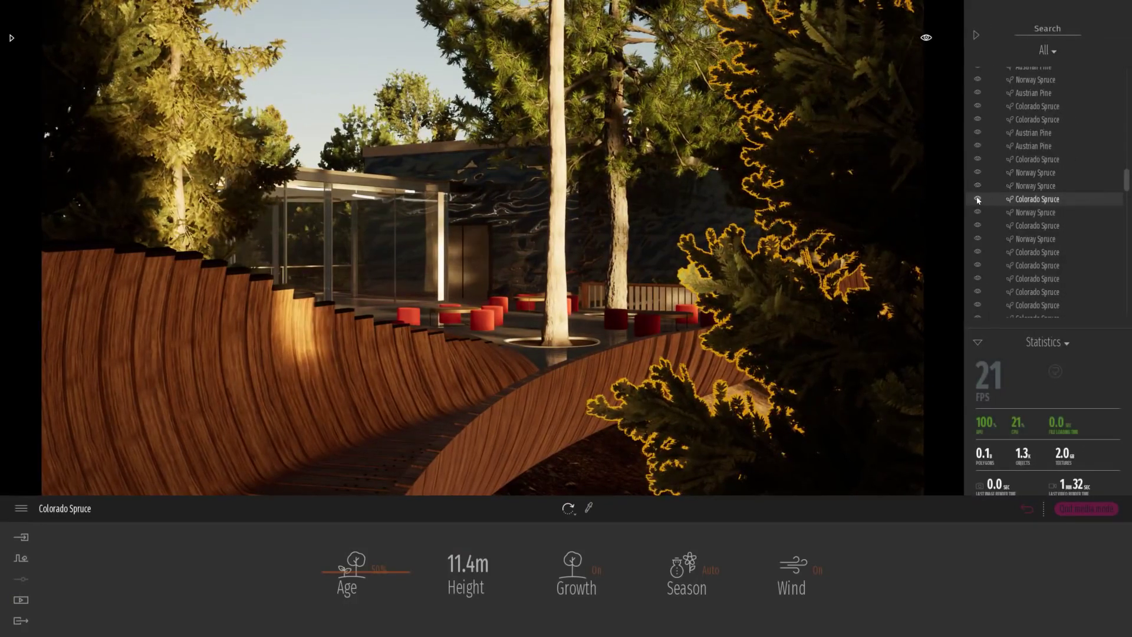
left_click(1025, 508)
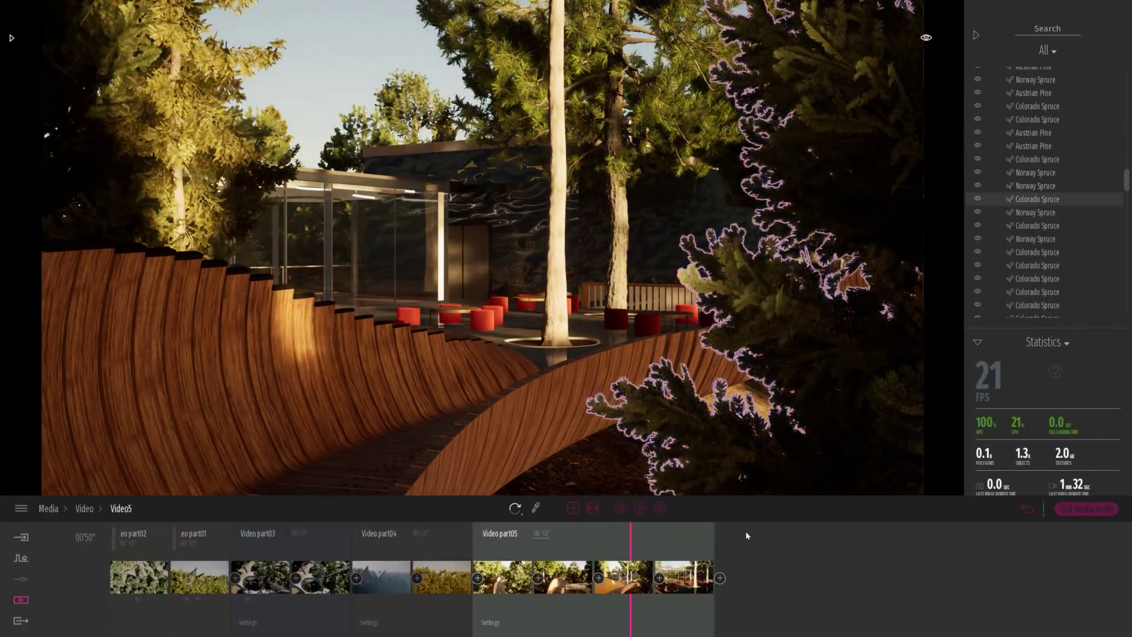
left_click(623, 577)
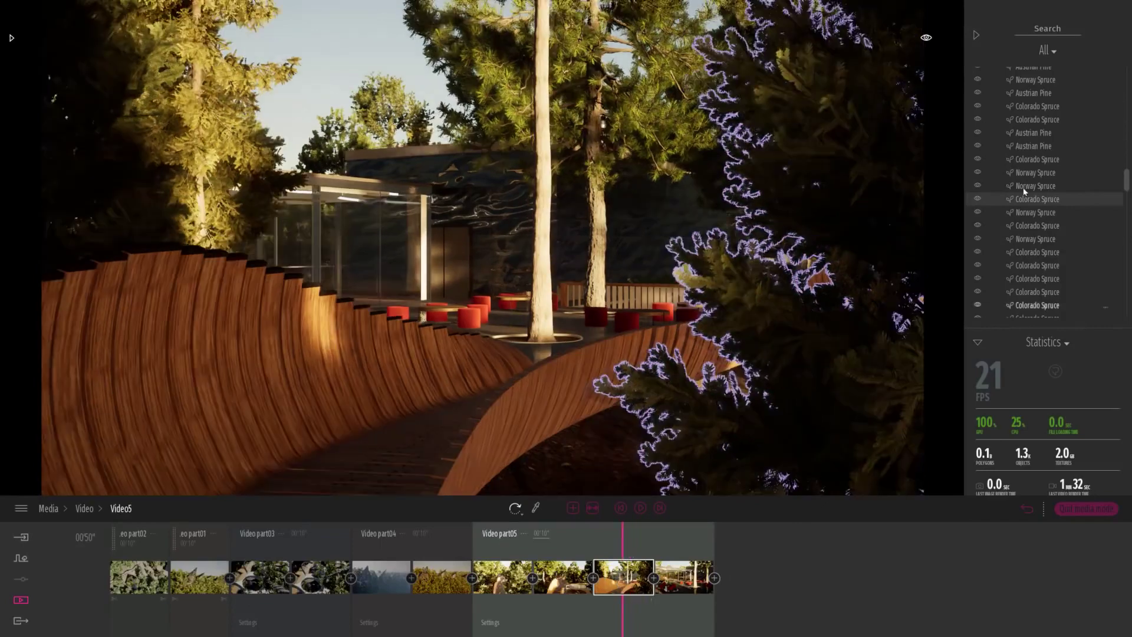
left_click(977, 201)
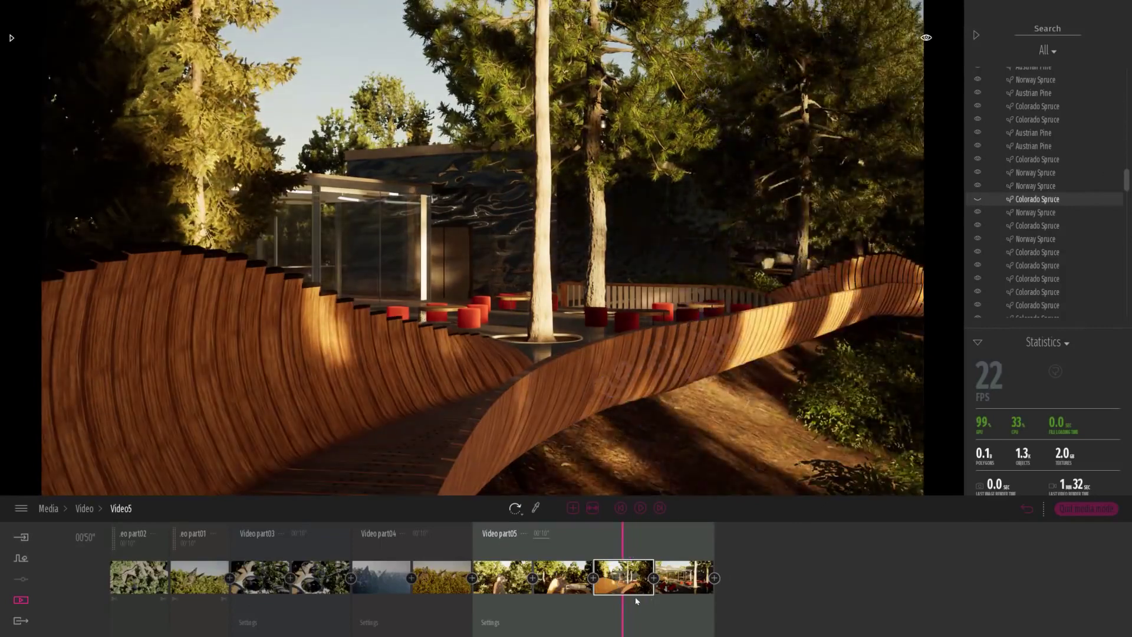
left_click(676, 584)
left_click_drag(725, 595, 571, 586)
left_click(570, 587)
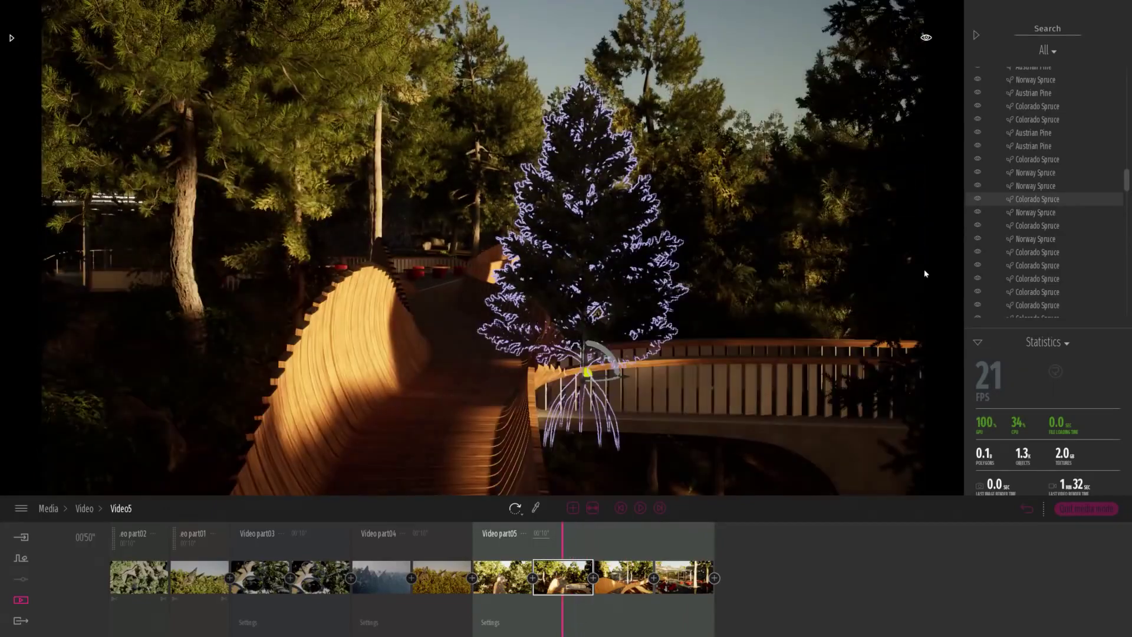
left_click(978, 200)
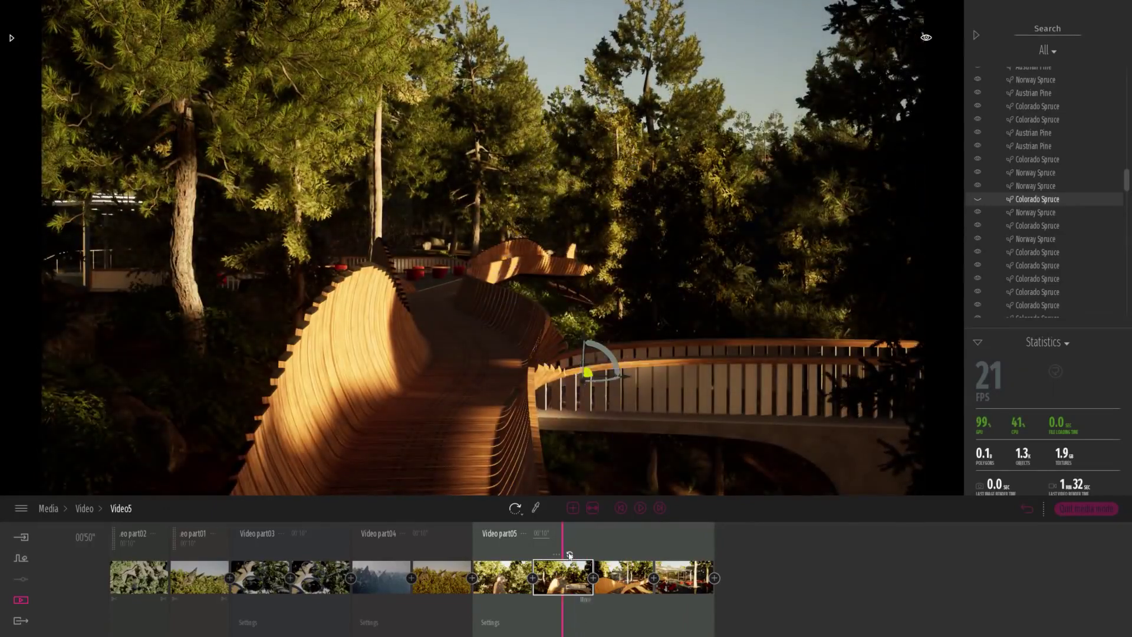
left_click(526, 576)
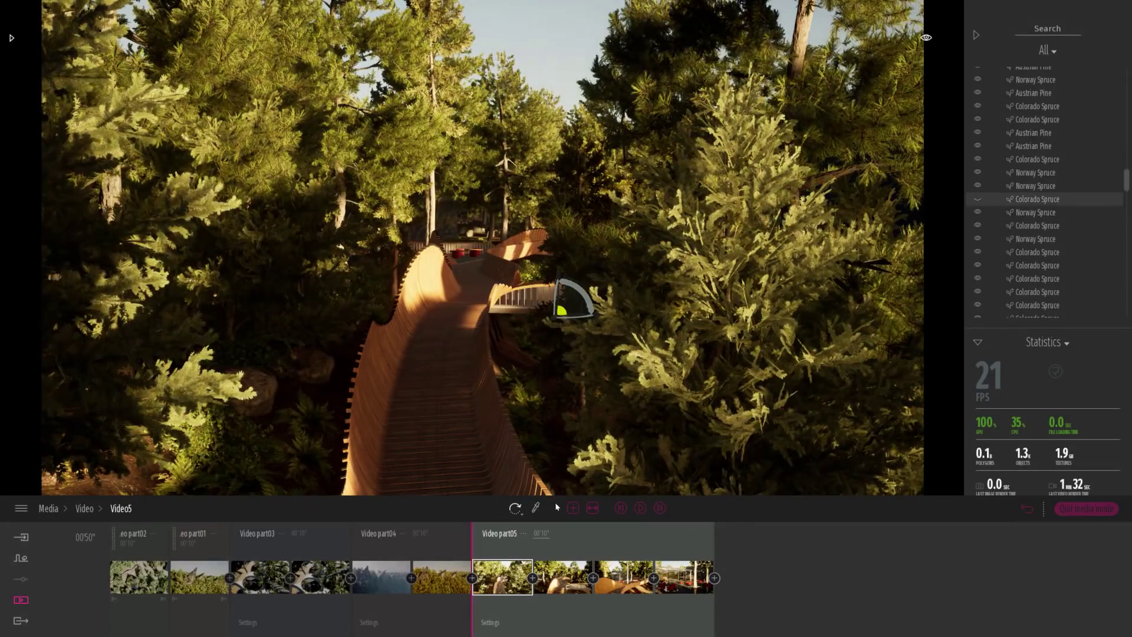
left_click_drag(493, 613, 722, 599)
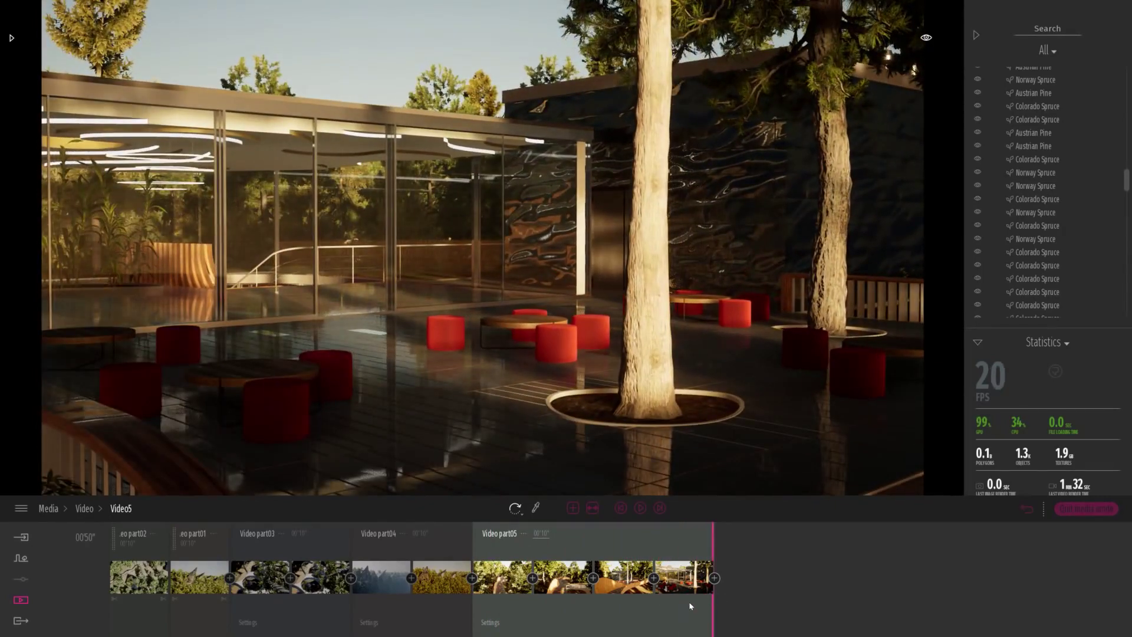
Step: Set Video part05's day time to 09:20 and scrub the part from boardwalk to pavilion
left_click(490, 623)
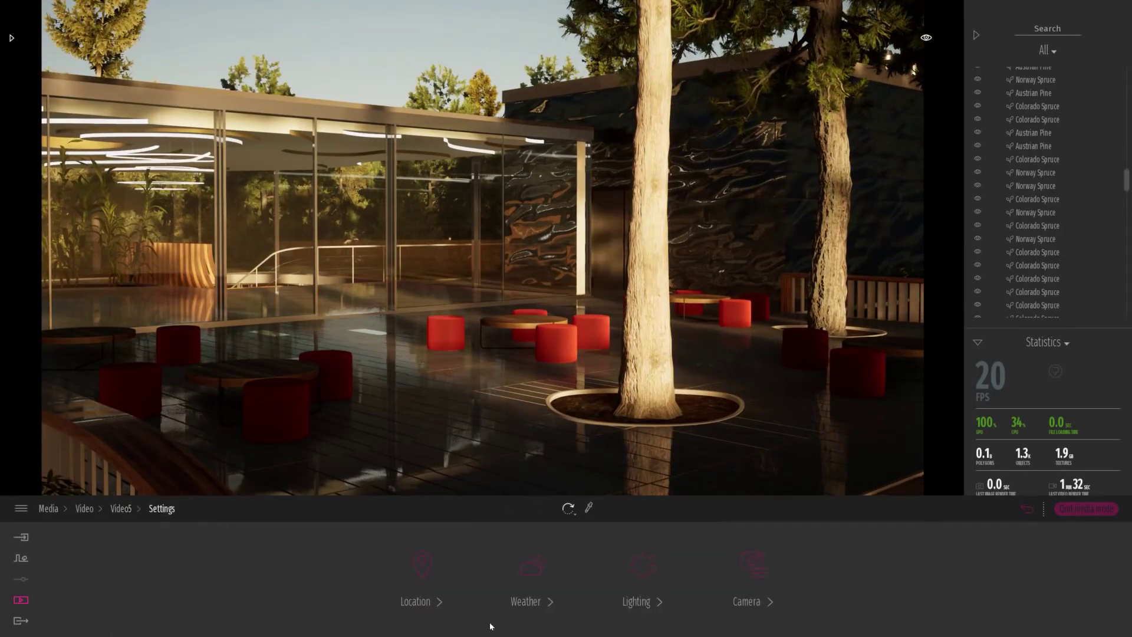
left_click(443, 561)
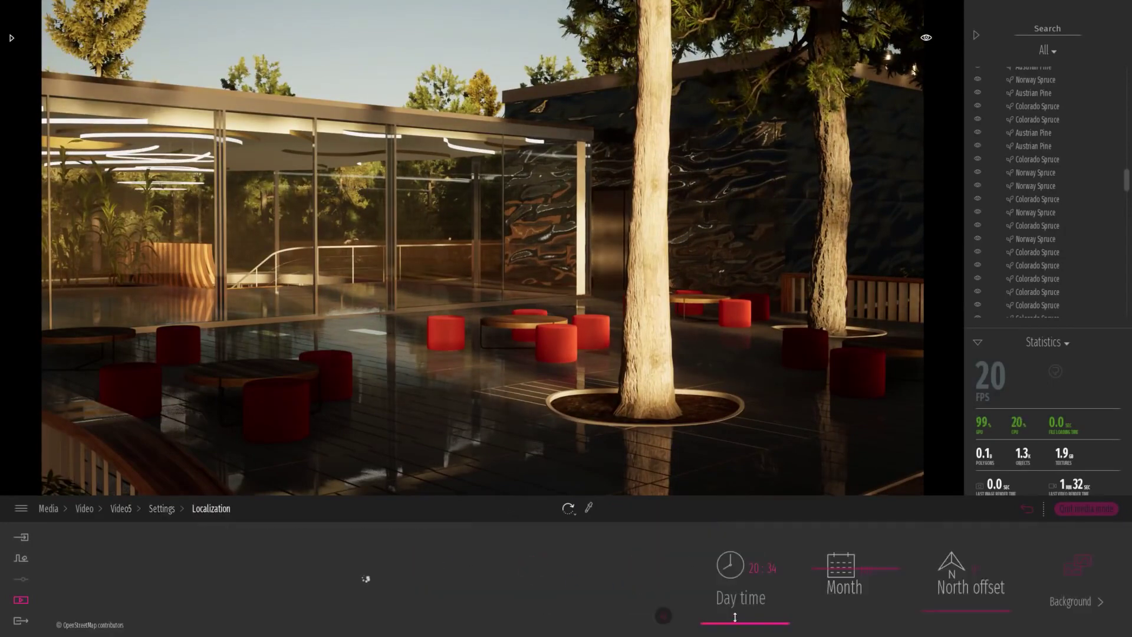
left_click_drag(735, 617, 733, 571)
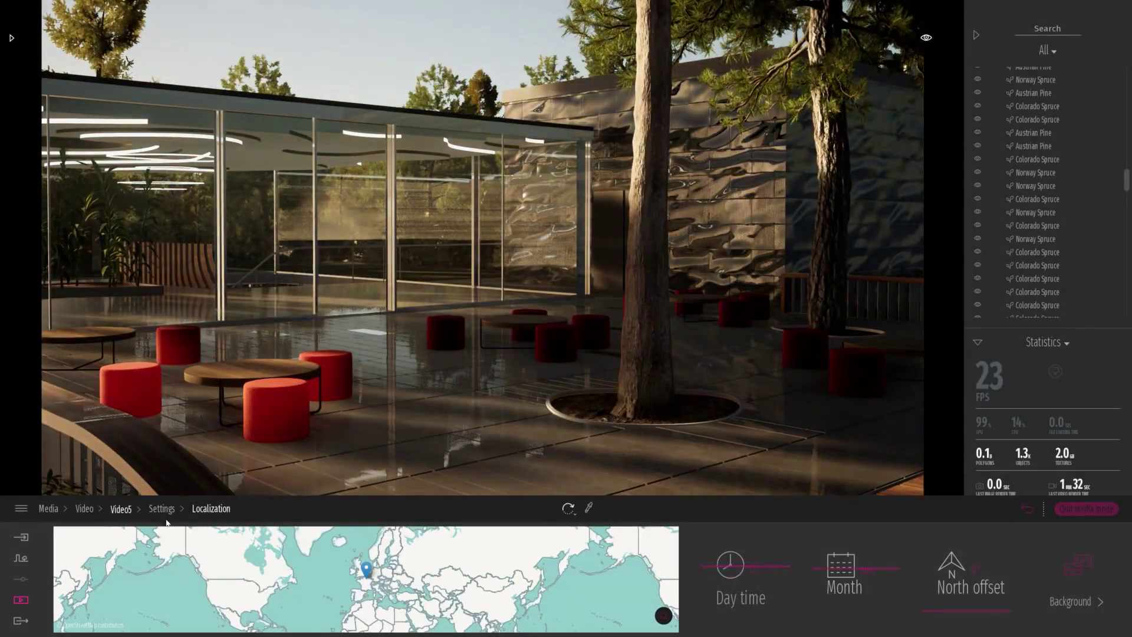
left_click(121, 508)
left_click(494, 607)
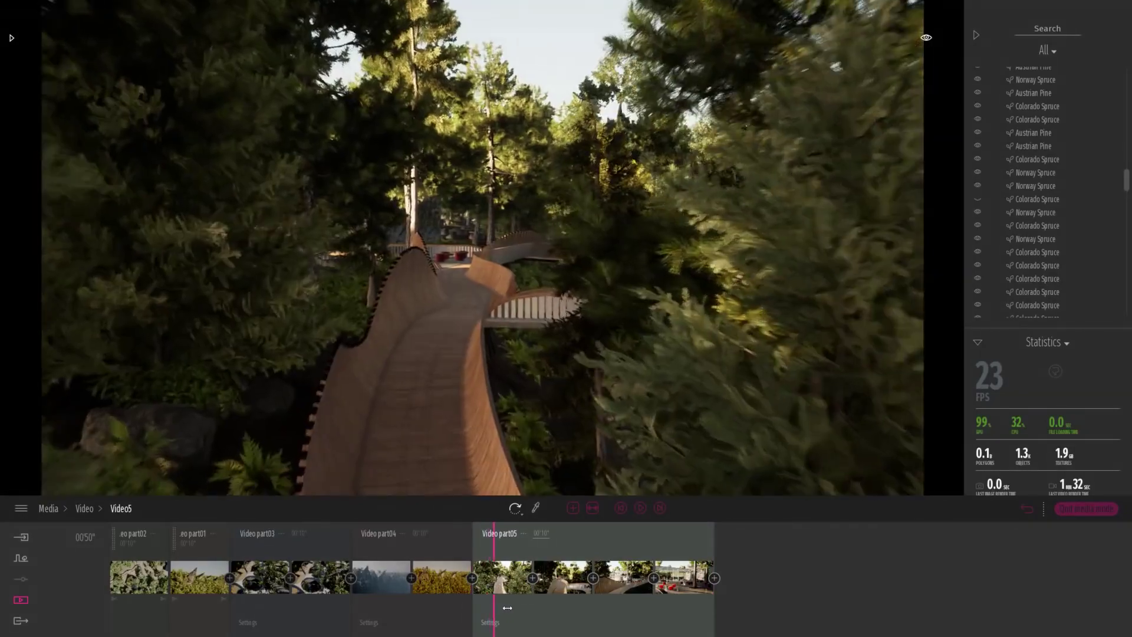
left_click_drag(507, 608, 674, 608)
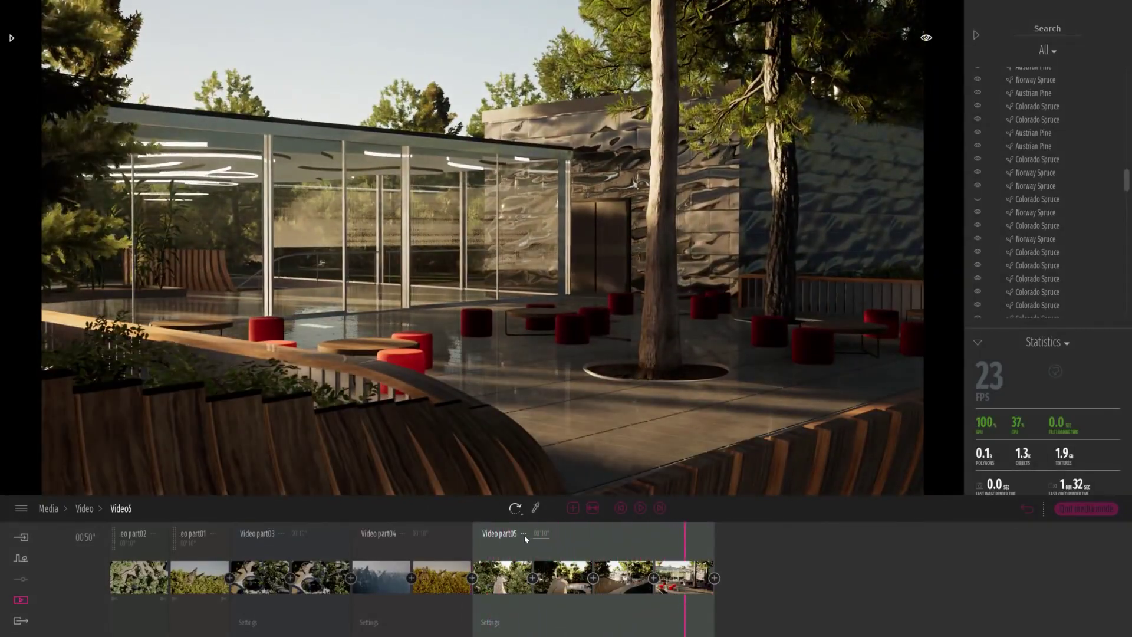
left_click(524, 534)
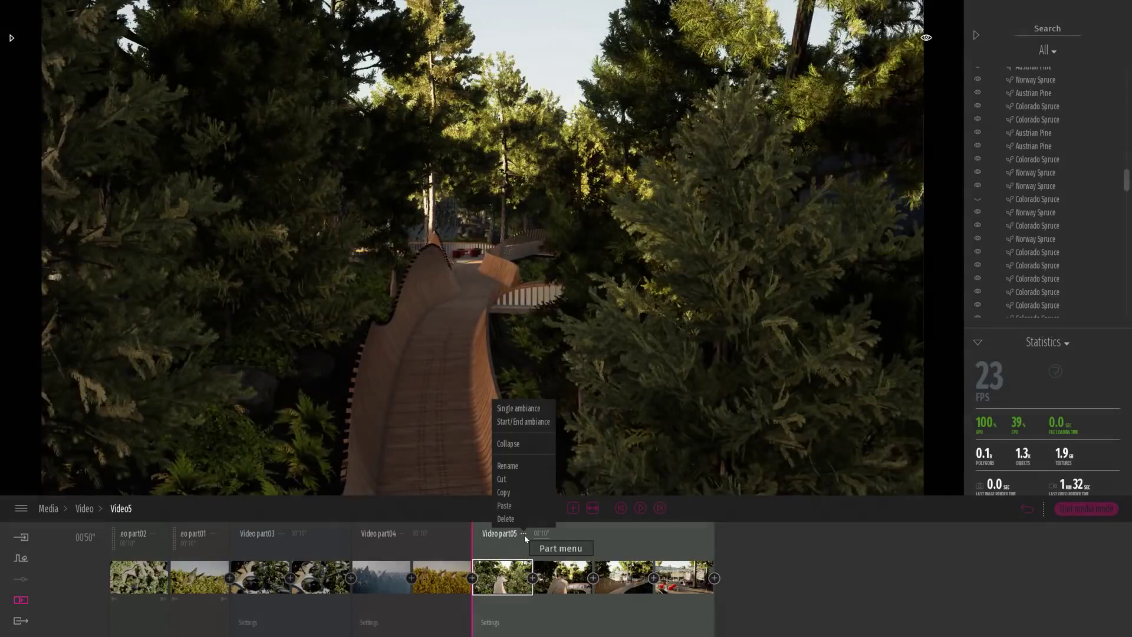
Step: Give part05 separate start/end ambiances with an evening end day time, then play it from the start
left_click(517, 421)
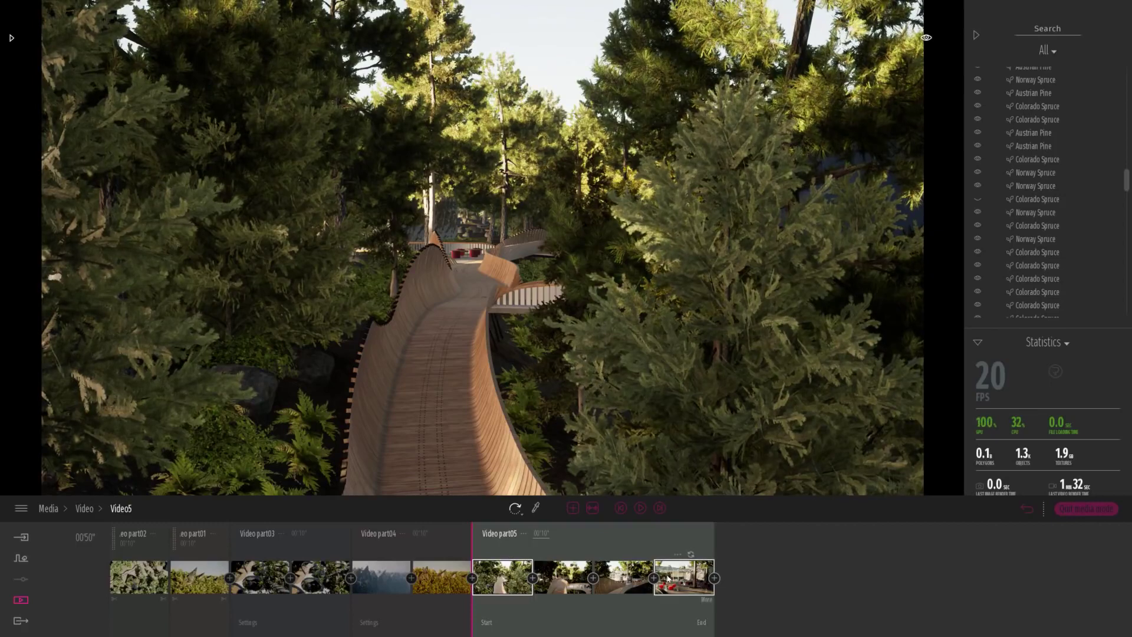
left_click(701, 623)
left_click(436, 567)
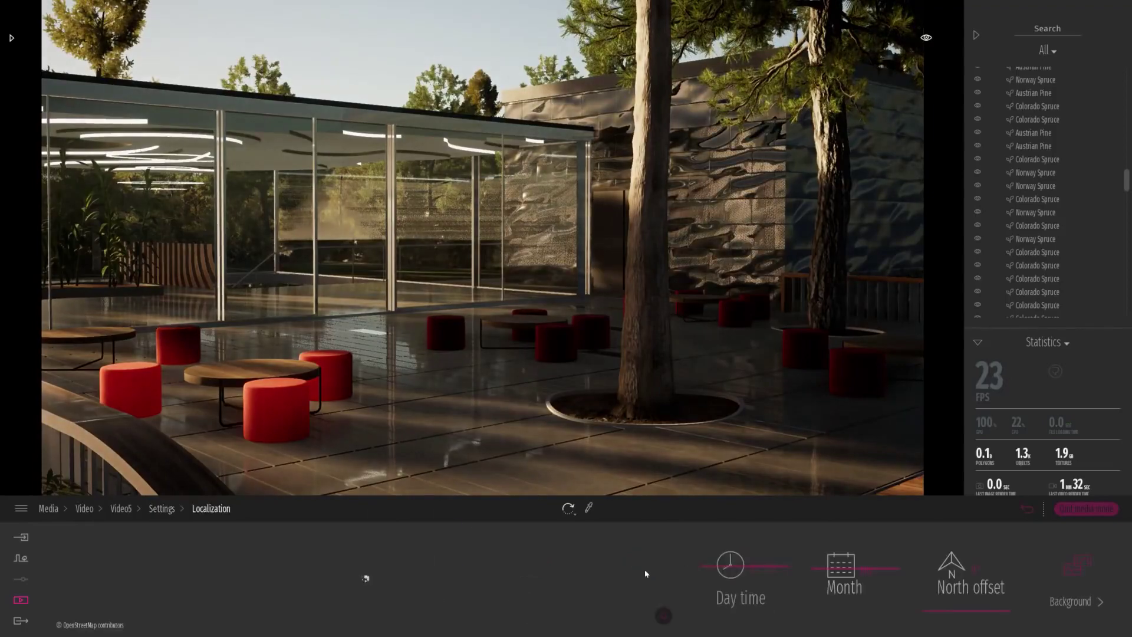
left_click_drag(714, 574, 740, 624)
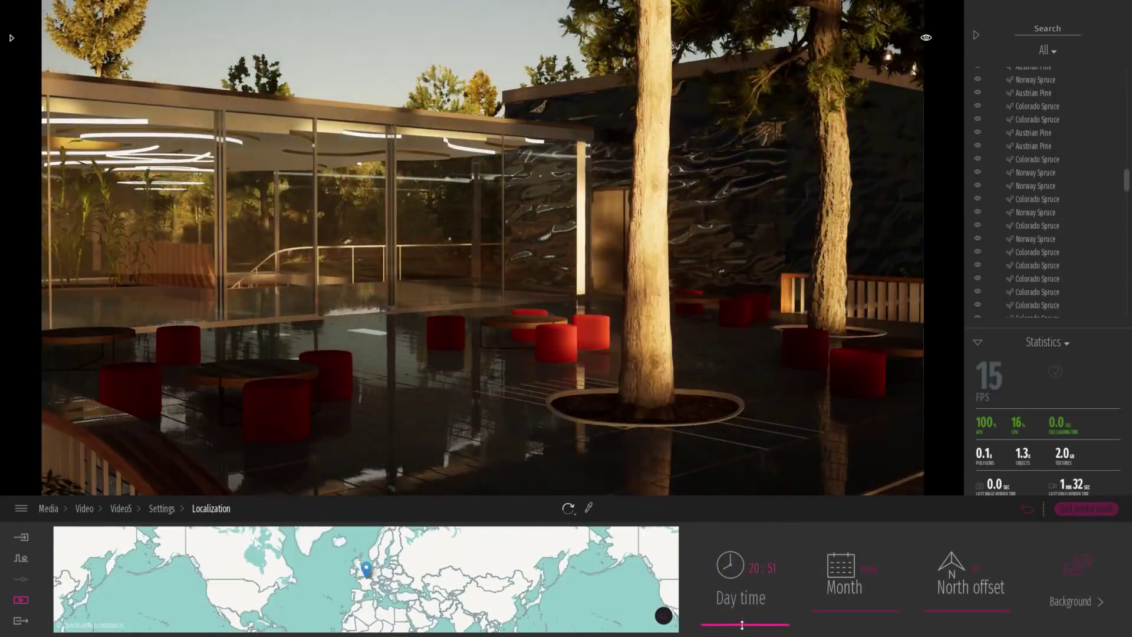
left_click(124, 511)
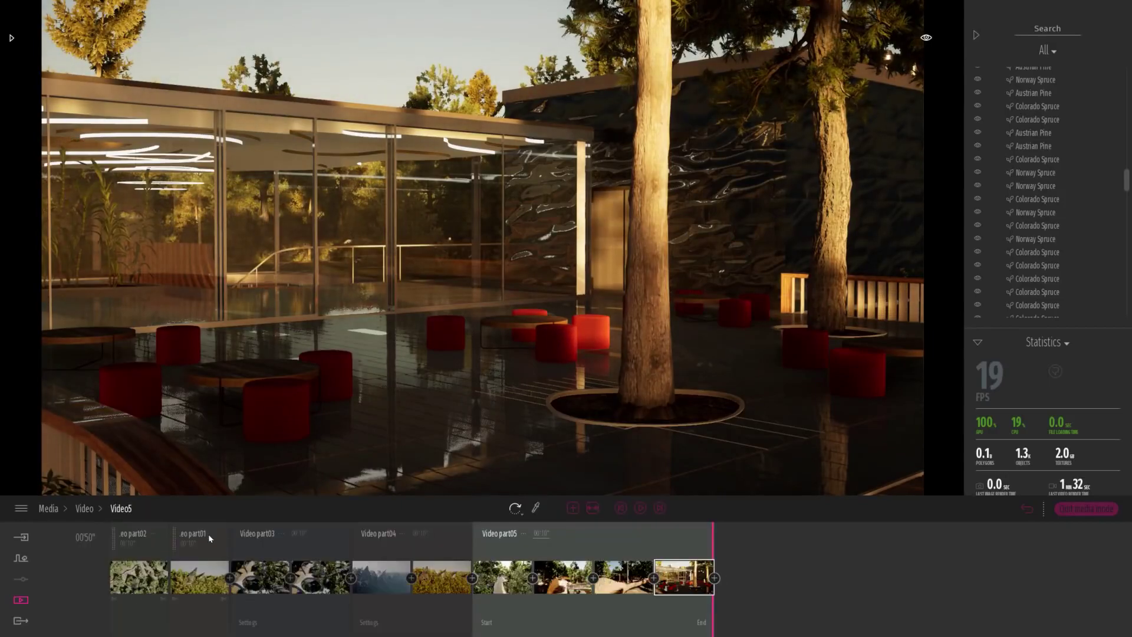
left_click(516, 608)
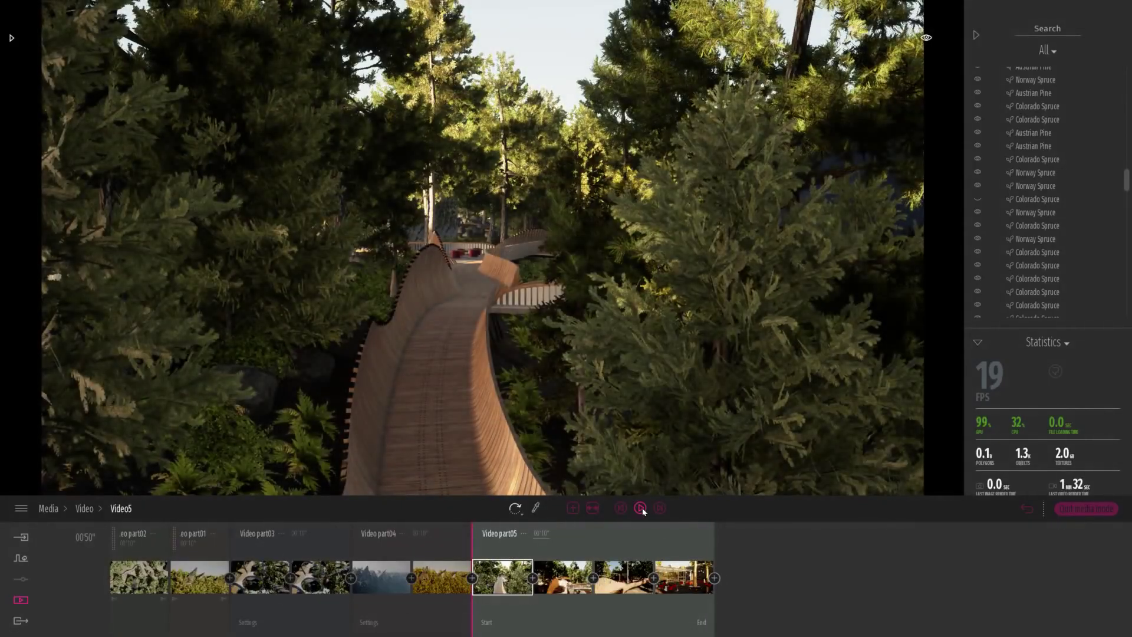
left_click(642, 508)
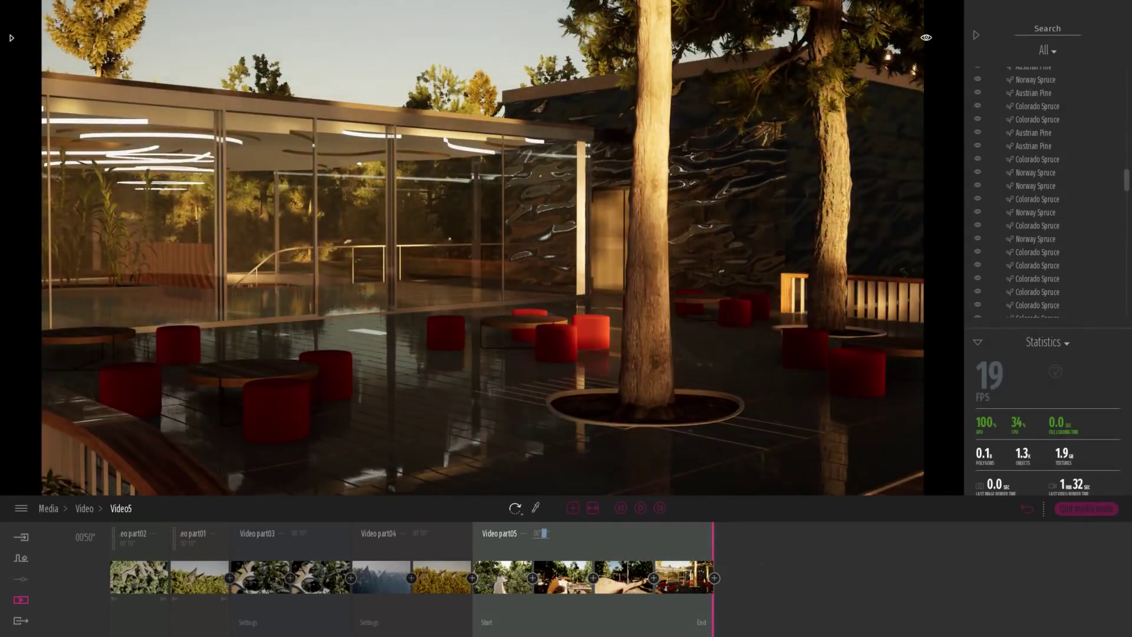
Step: Set part05 to 30 seconds, preview its boardwalk-to-terrace shot, then collapse the timeline clips
type("30")
key("Return")
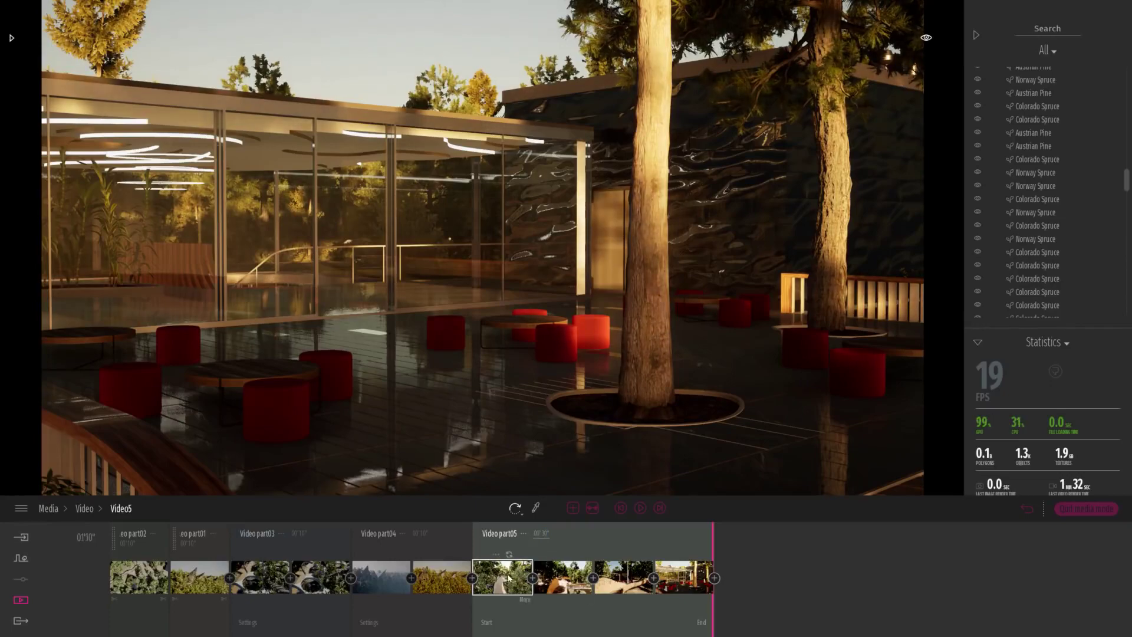
left_click(639, 508)
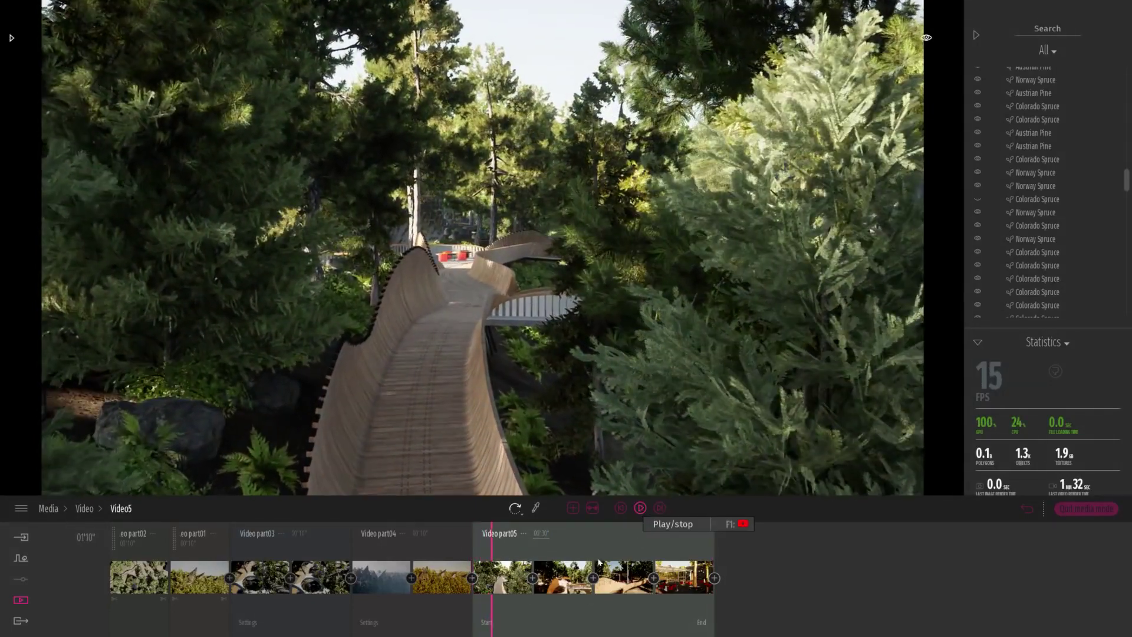
left_click(639, 508)
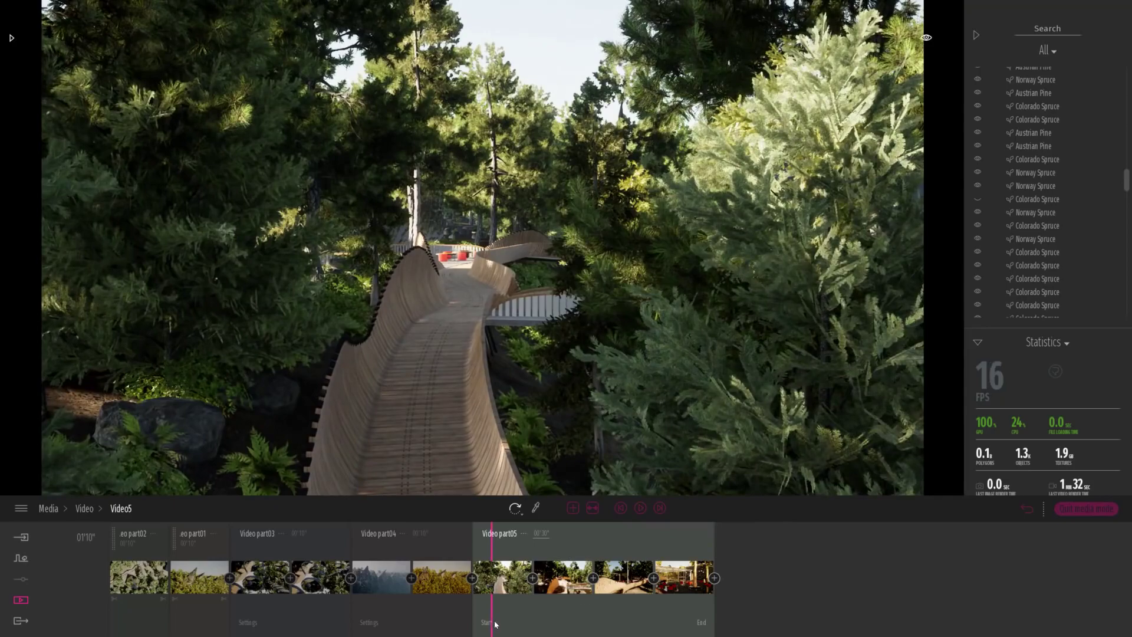
left_click_drag(502, 608, 651, 603)
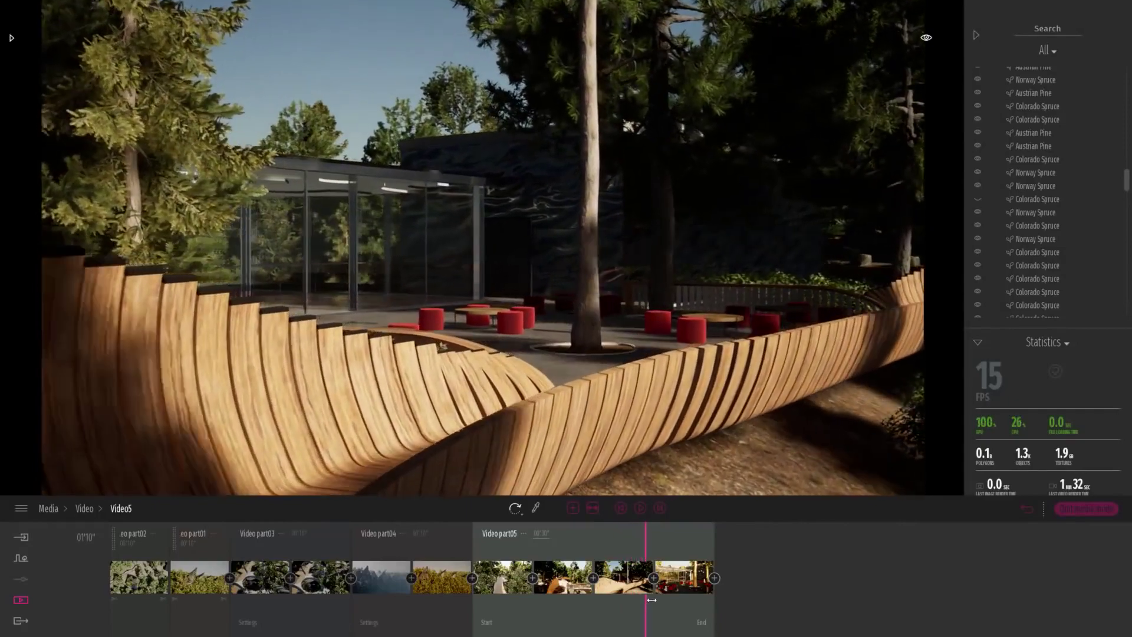
left_click(592, 509)
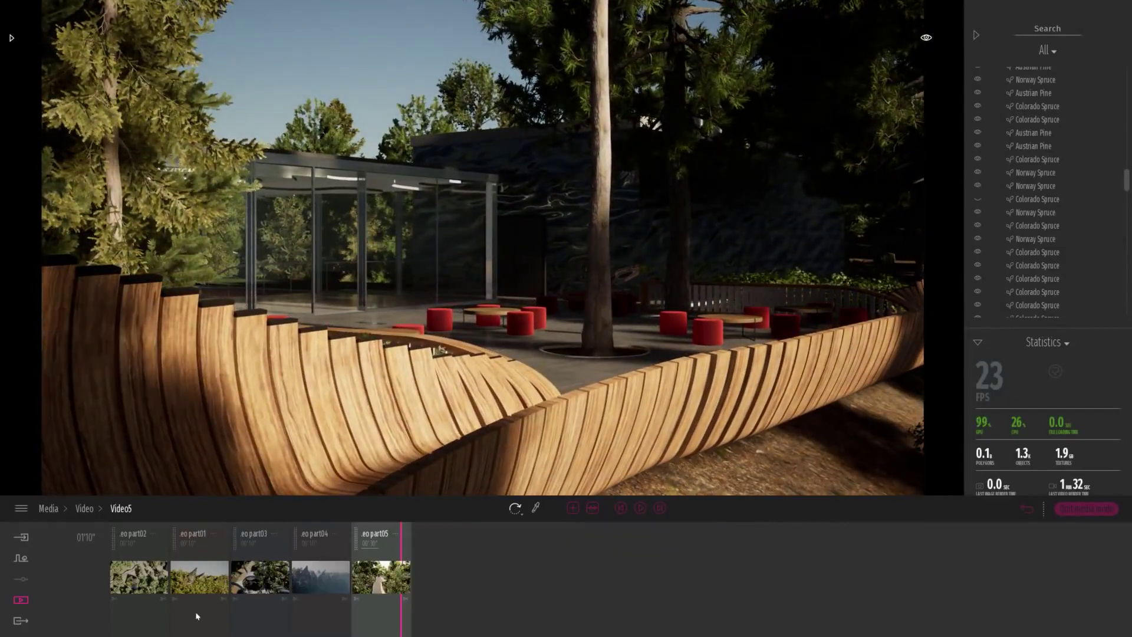